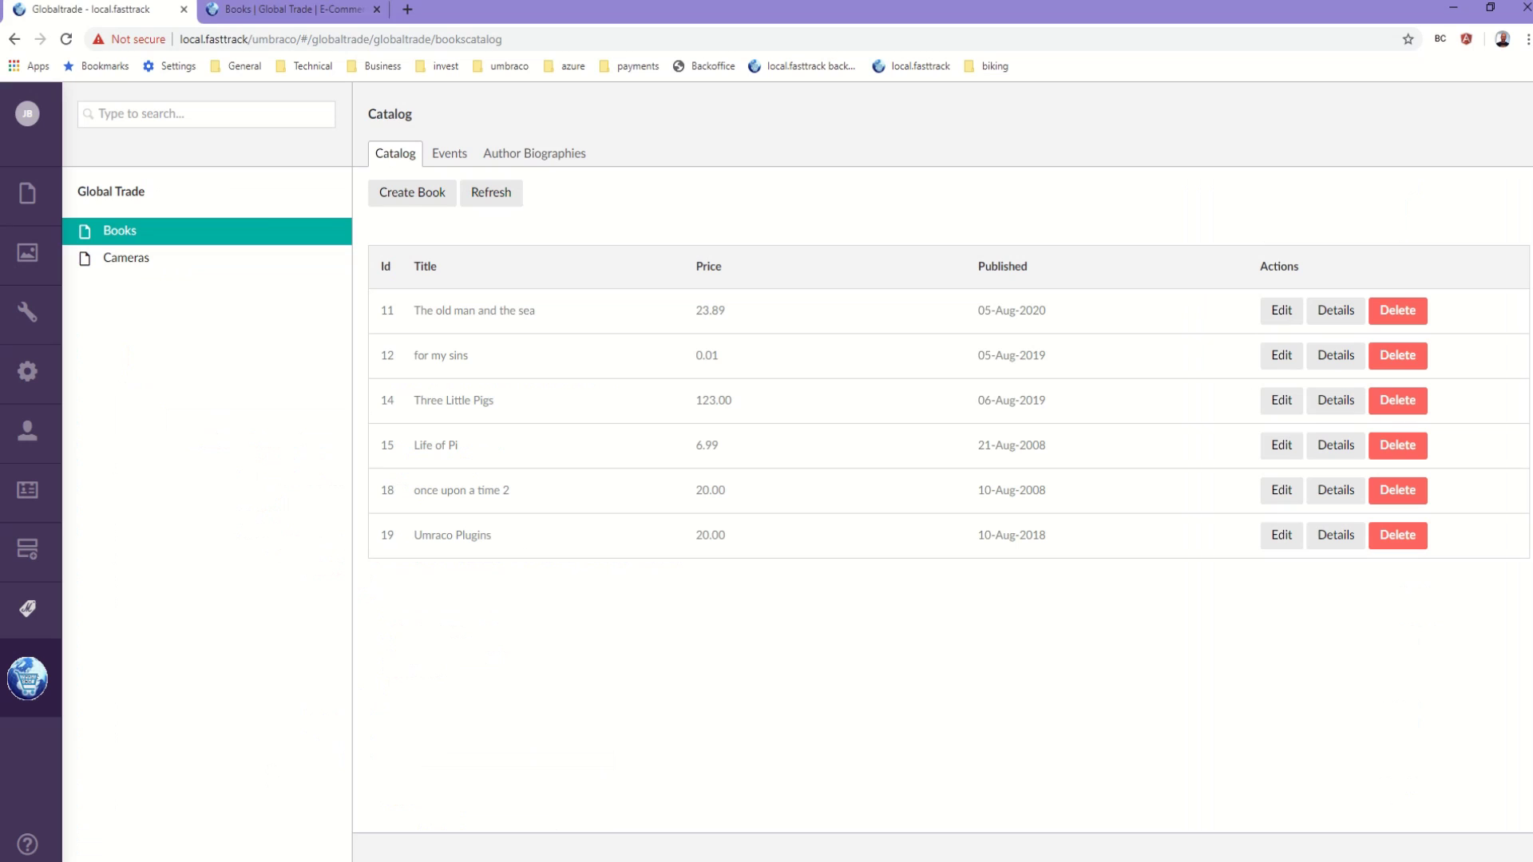
Step: Compare the book list on the storefront's Books page with the Books catalog in the Umbraco back office
{"action": "left_click", "coordinate": [288, 9]}
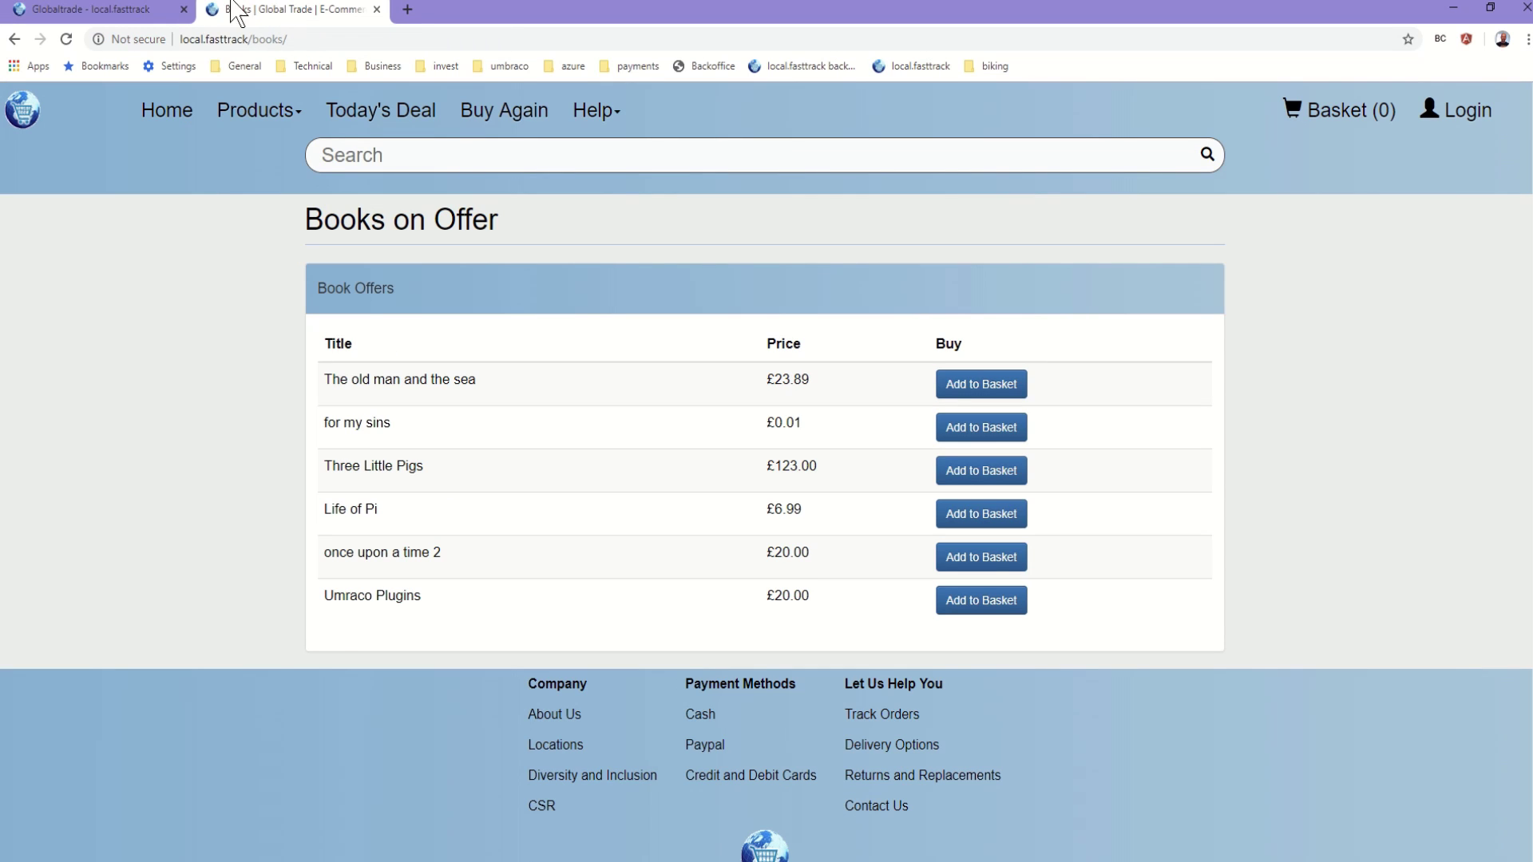
{"action": "mouse_move", "coordinate": [213, 123]}
{"action": "left_click", "coordinate": [269, 300]}
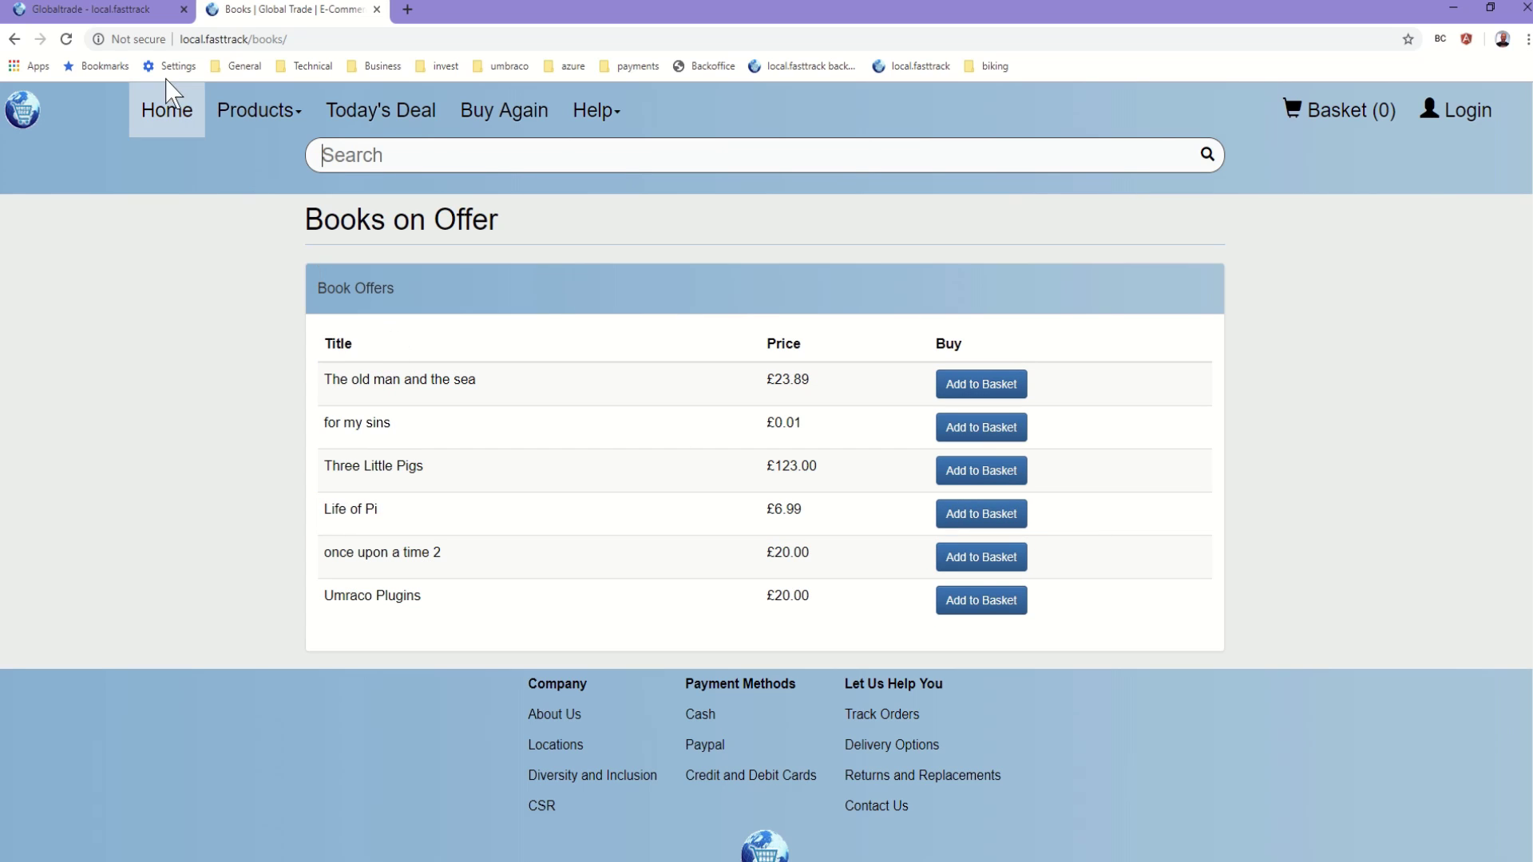
{"action": "left_click", "coordinate": [130, 15]}
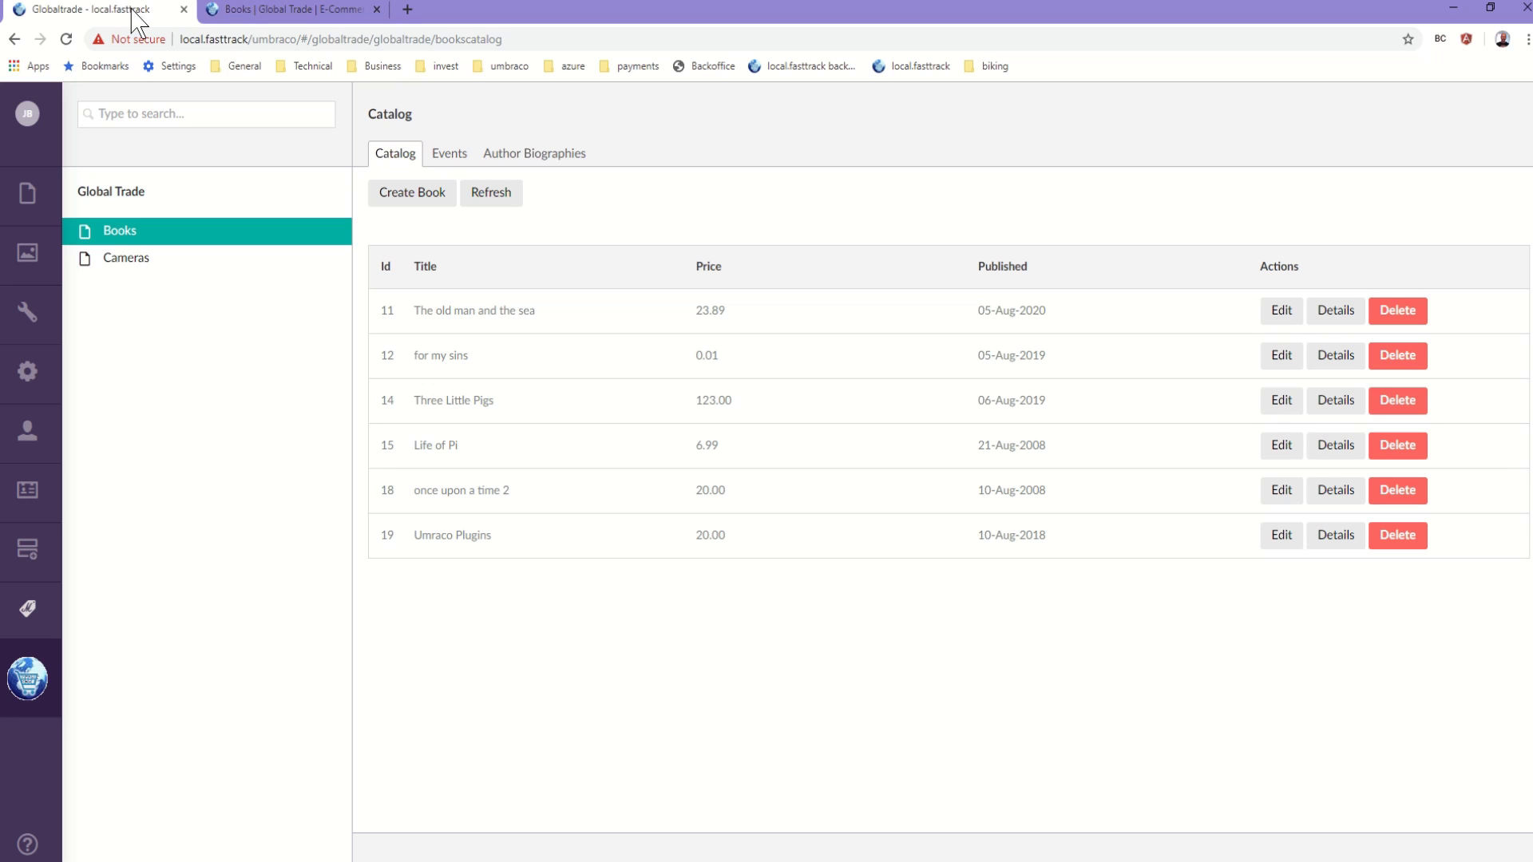
{"action": "left_click", "coordinate": [291, 11]}
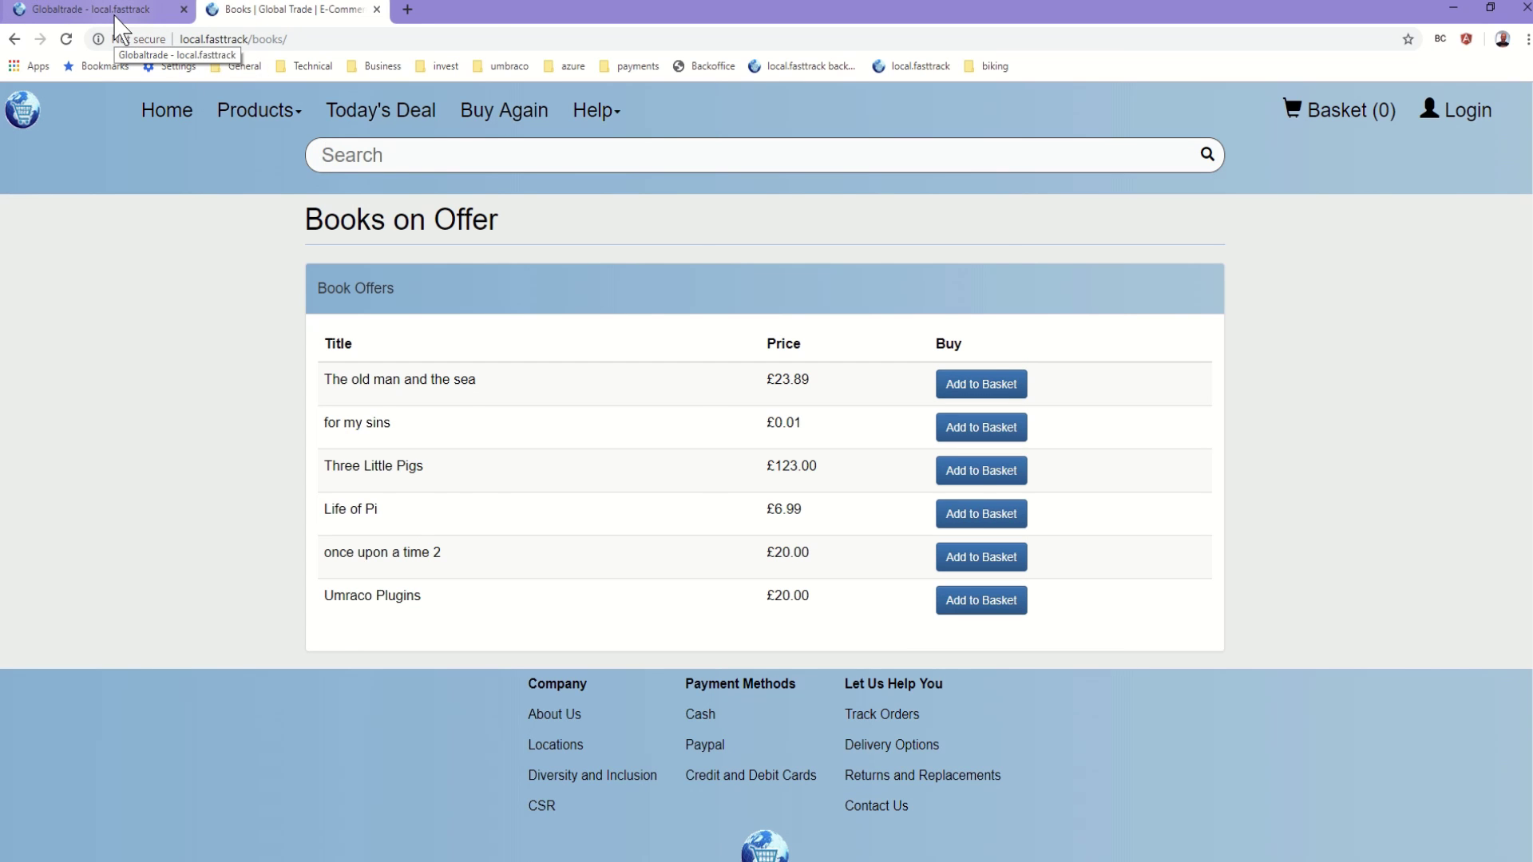
Step: Open the Header Section under Global Settings in the back office content and expand the Products menu item to examine its sub menu
{"action": "key", "text": "ctrl+1"}
{"action": "left_click", "coordinate": [30, 206]}
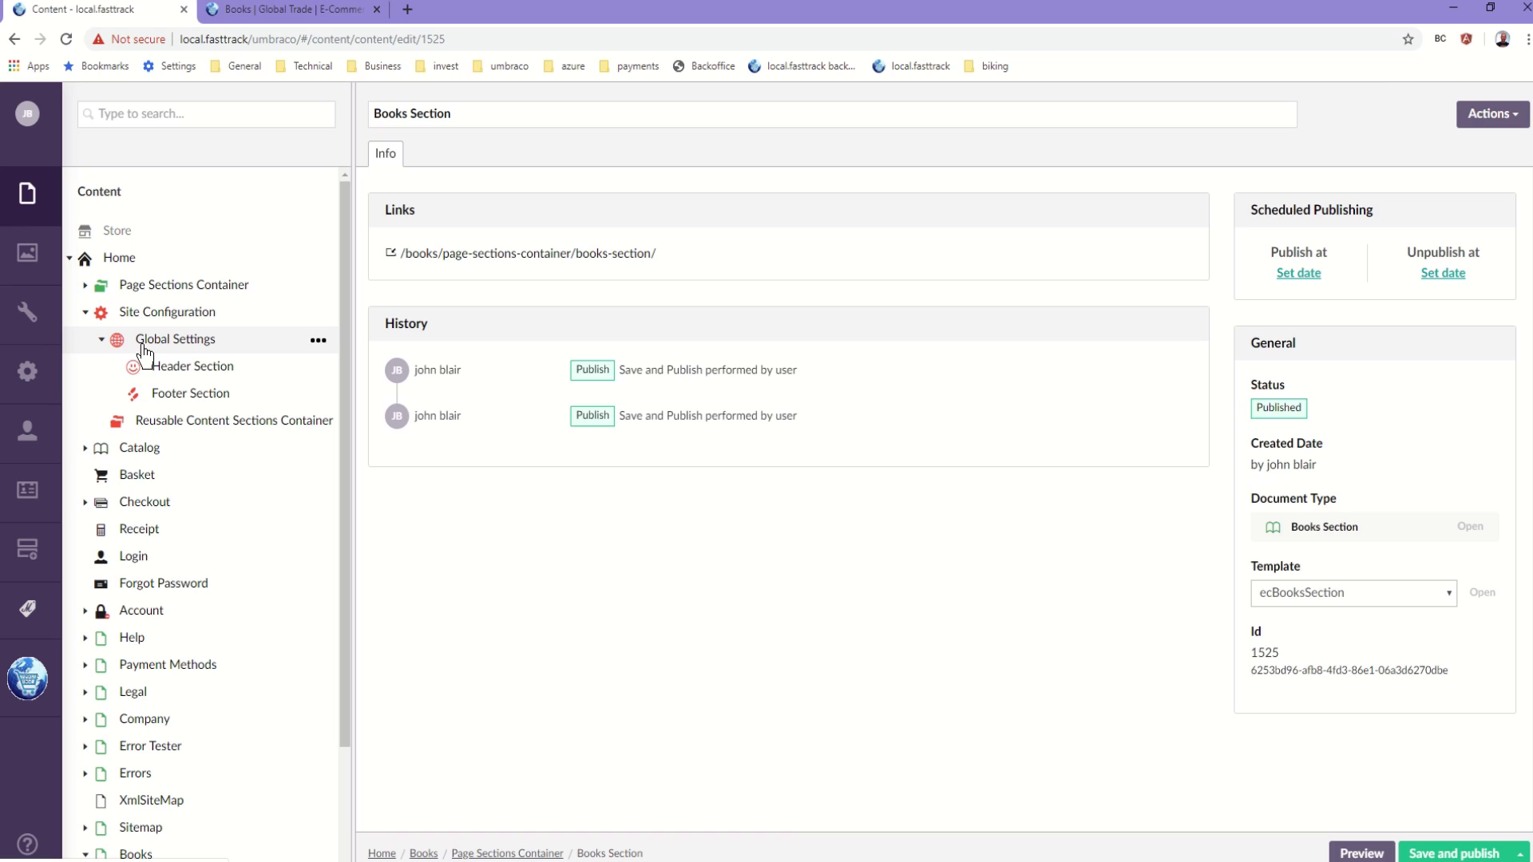
{"action": "left_click", "coordinate": [183, 374]}
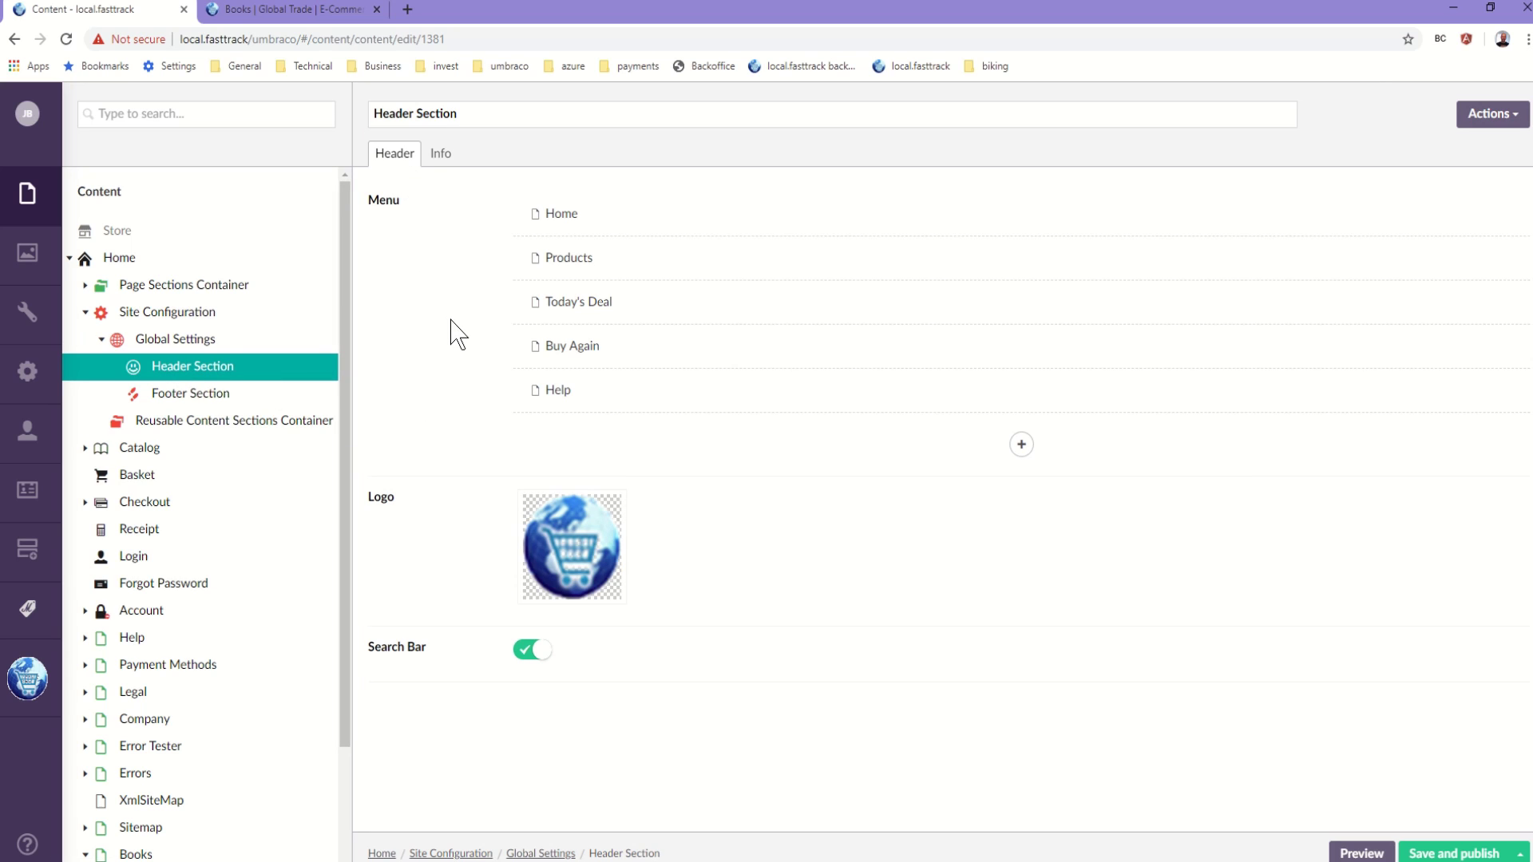
{"action": "left_click", "coordinate": [589, 264]}
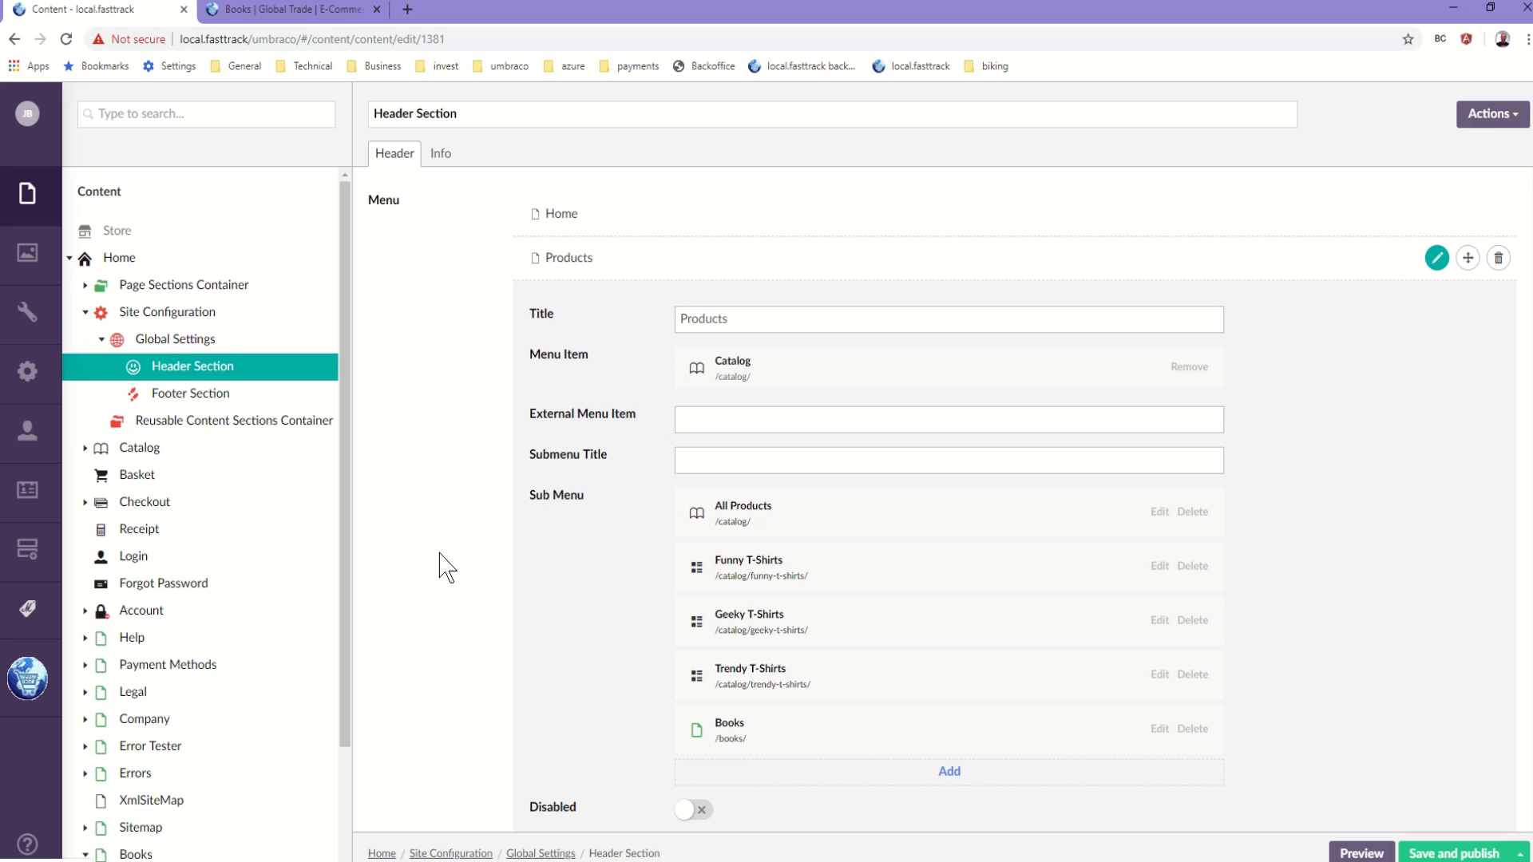
Step: Open the Books page's Page Sections Container and list the section types that can be created under it
{"action": "scroll", "coordinate": [351, 638], "scroll_direction": "down", "scroll_amount": 3}
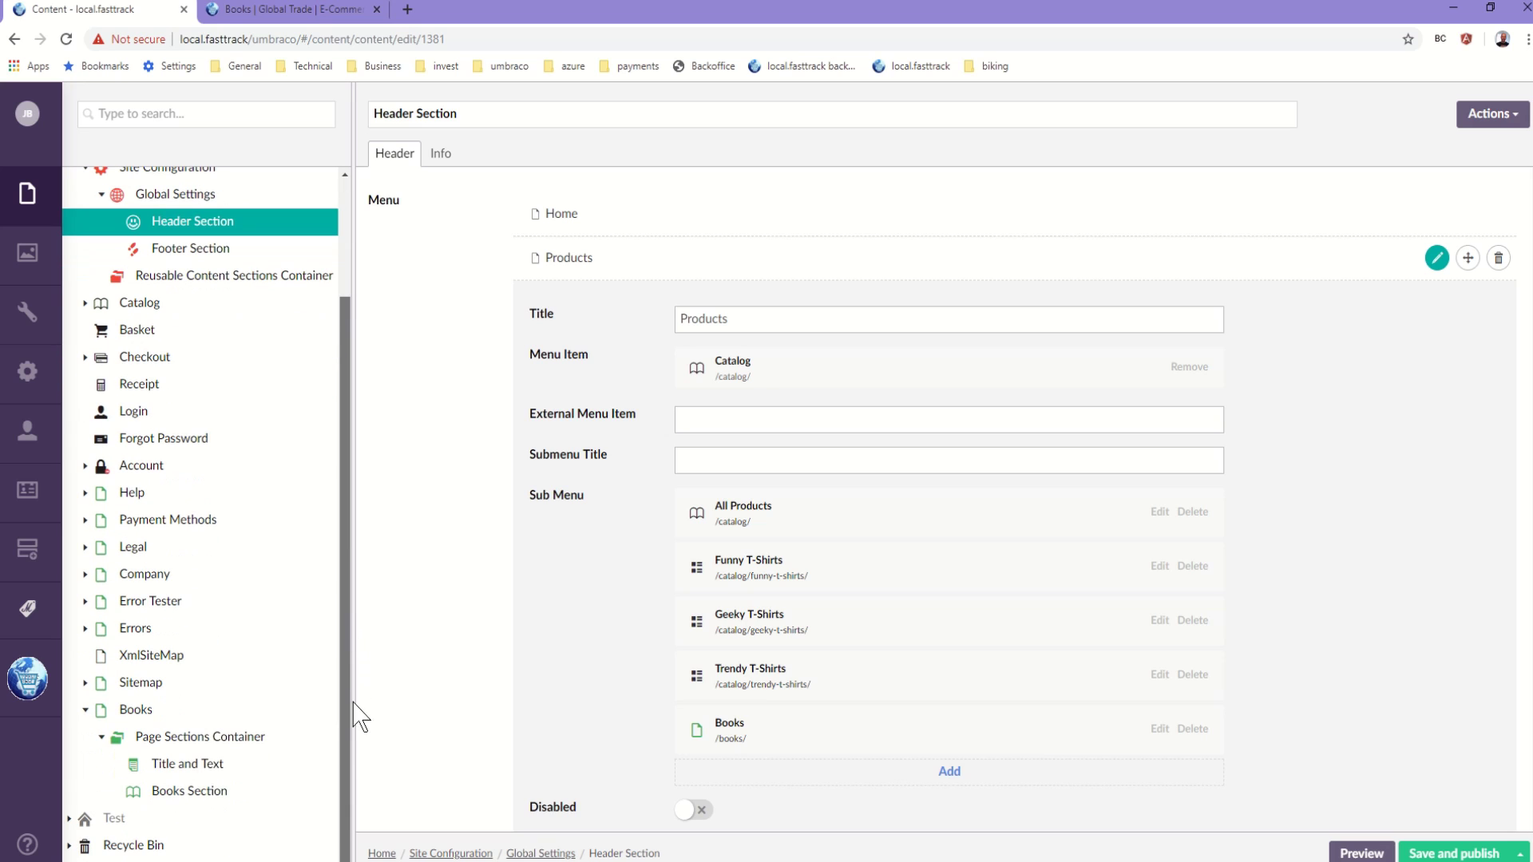
{"action": "left_click", "coordinate": [129, 718]}
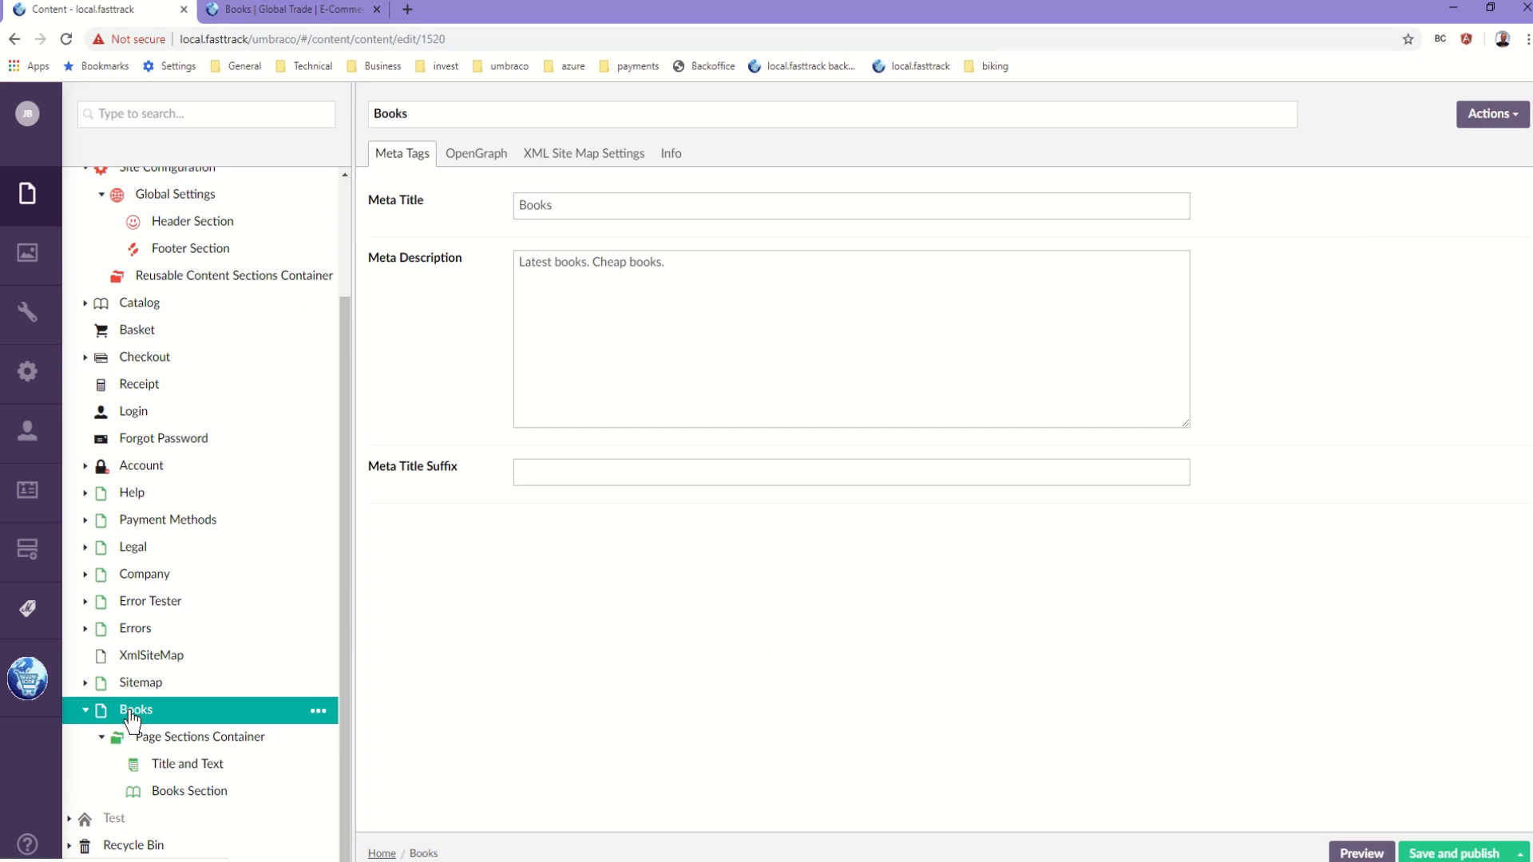
{"action": "left_click", "coordinate": [137, 736]}
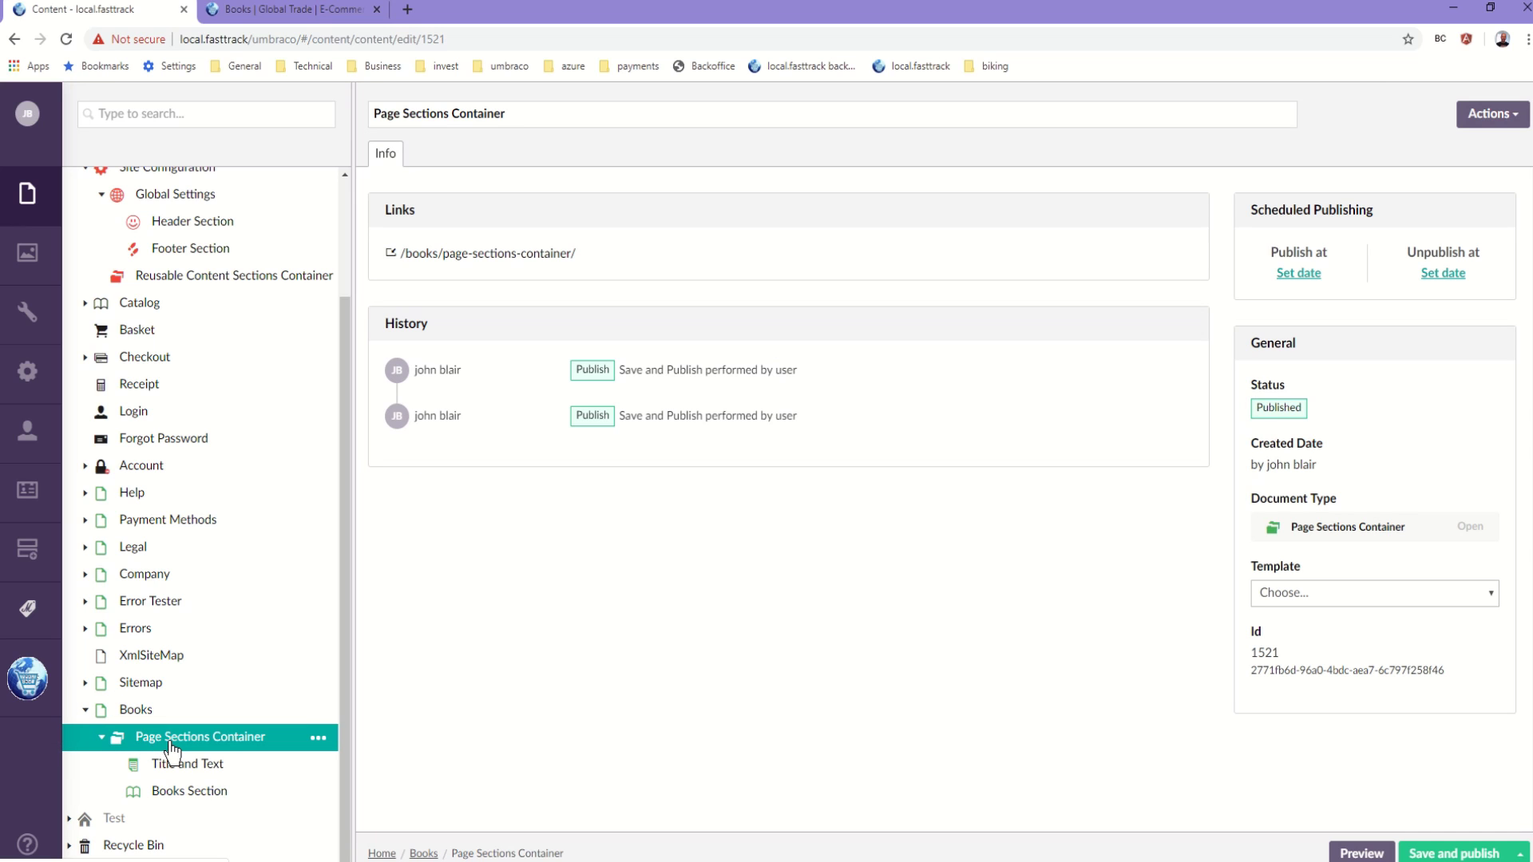
{"action": "left_click", "coordinate": [318, 738]}
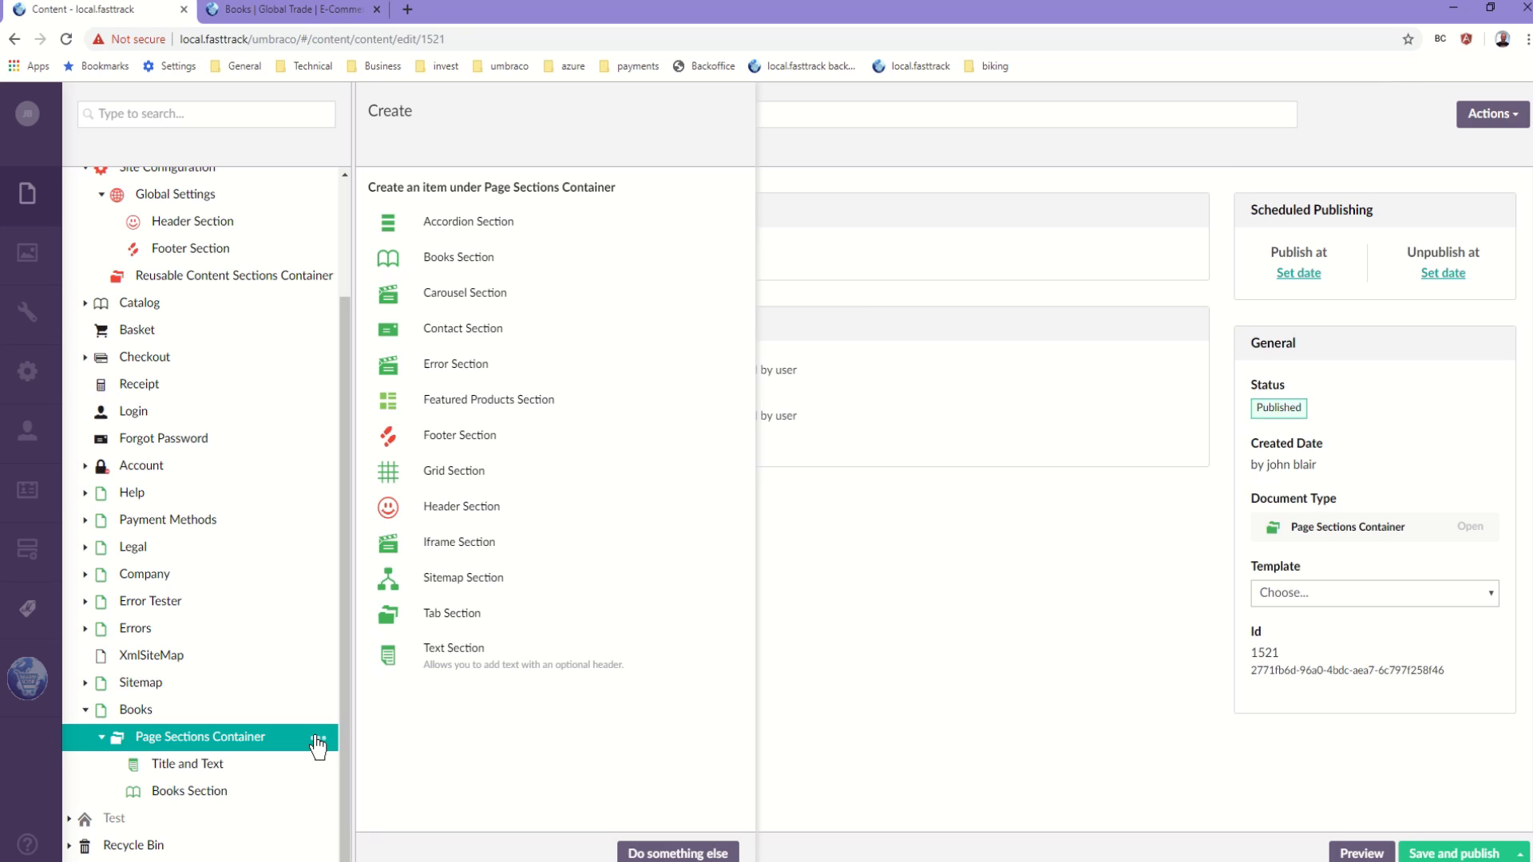
Step: Open the Title and Text section of the Books page and examine its title, text, size, centering and hiding settings
{"action": "left_click", "coordinate": [185, 767]}
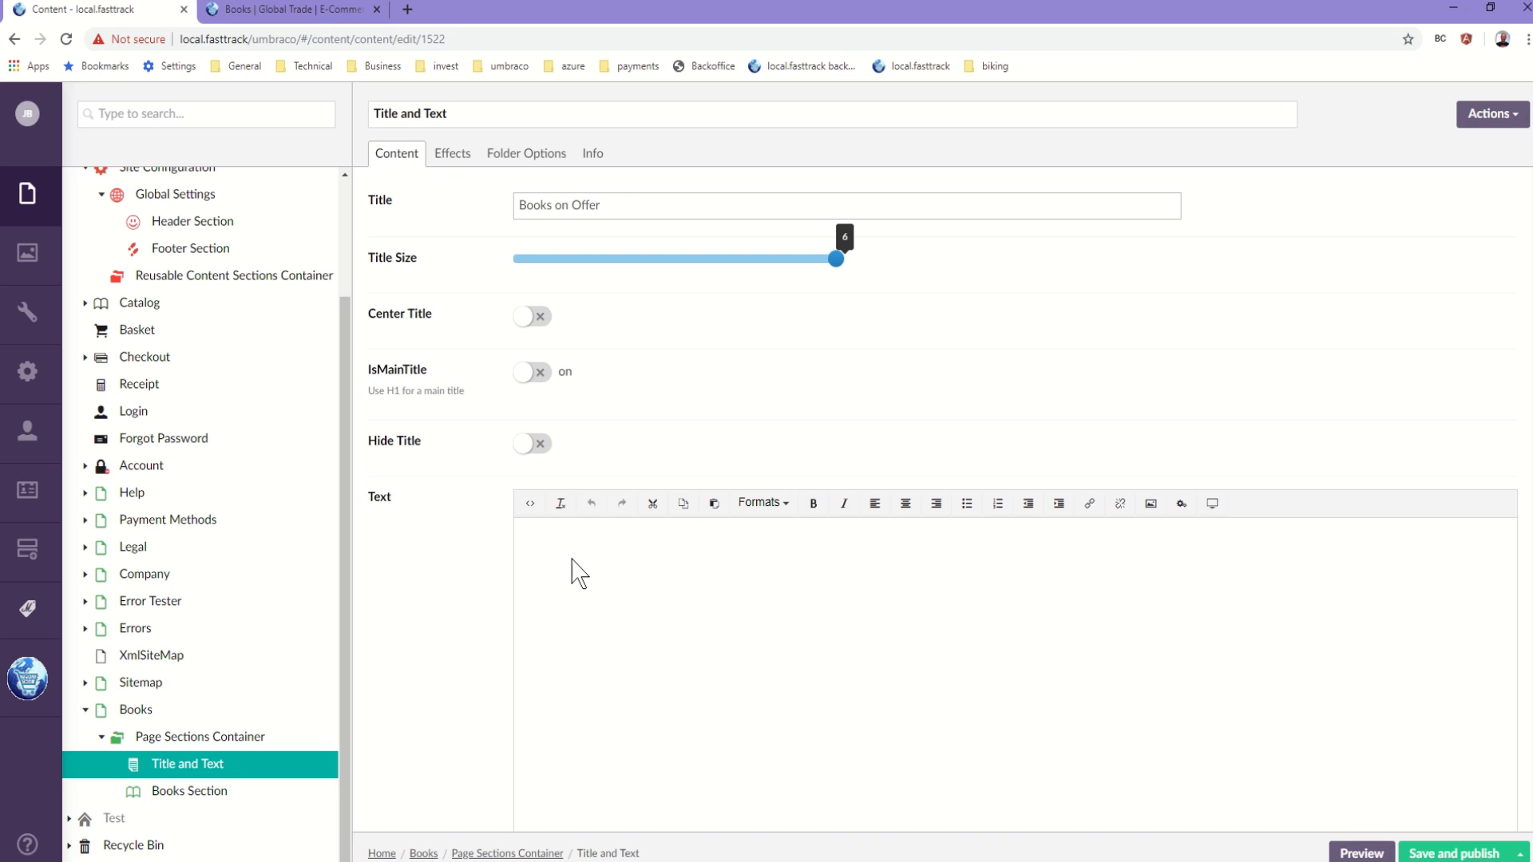
{"action": "scroll", "coordinate": [609, 640], "scroll_direction": "down", "scroll_amount": 4}
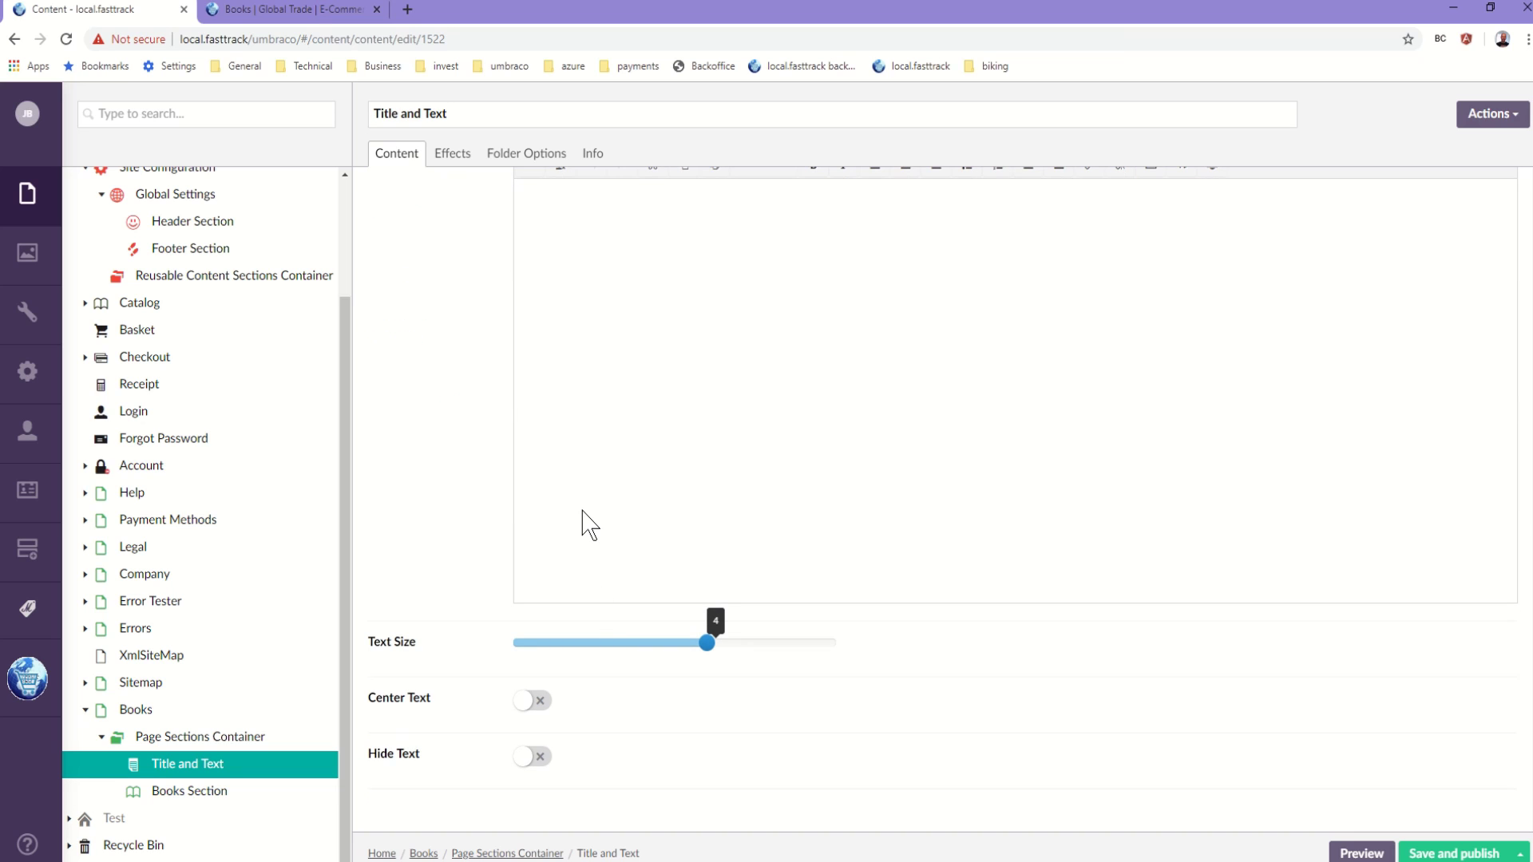
{"action": "scroll", "coordinate": [589, 525], "scroll_direction": "up", "scroll_amount": 4}
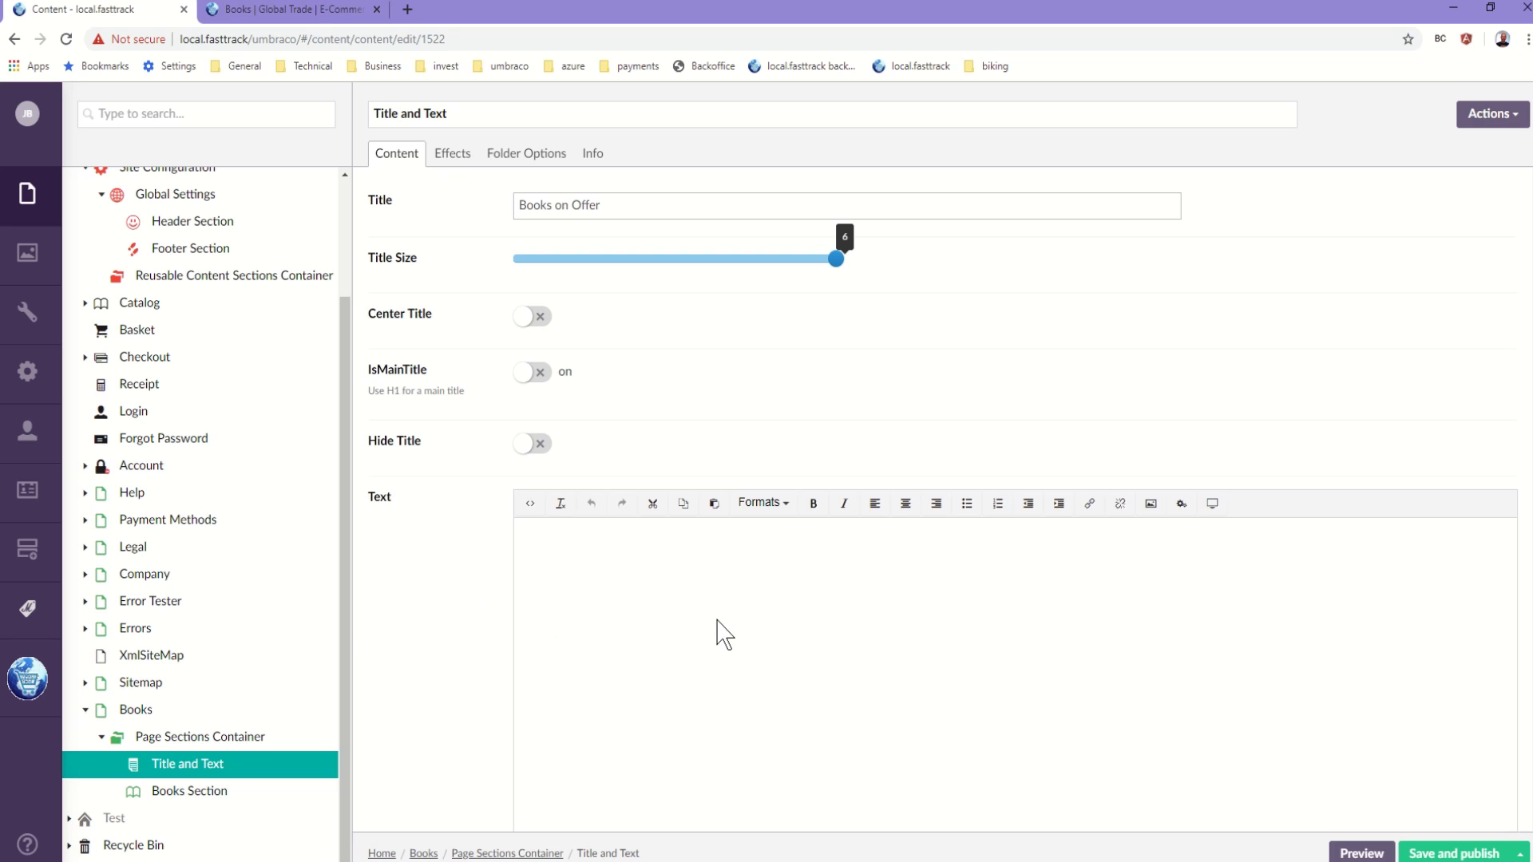
{"action": "scroll", "coordinate": [403, 618], "scroll_direction": "down", "scroll_amount": 2}
{"action": "scroll", "coordinate": [405, 619], "scroll_direction": "down", "scroll_amount": 2}
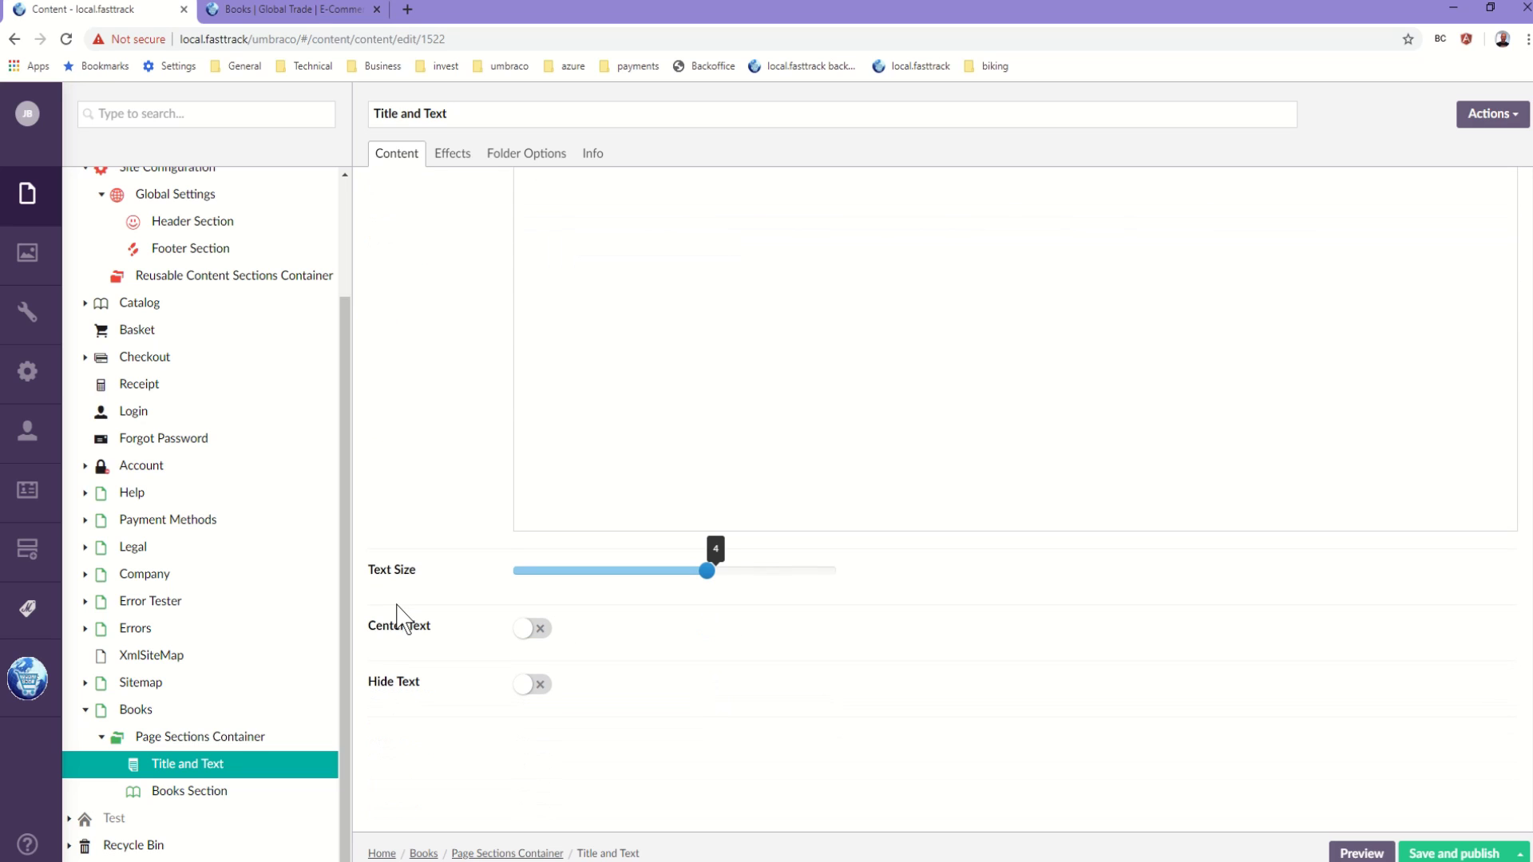
{"action": "scroll", "coordinate": [524, 424], "scroll_direction": "up", "scroll_amount": 2}
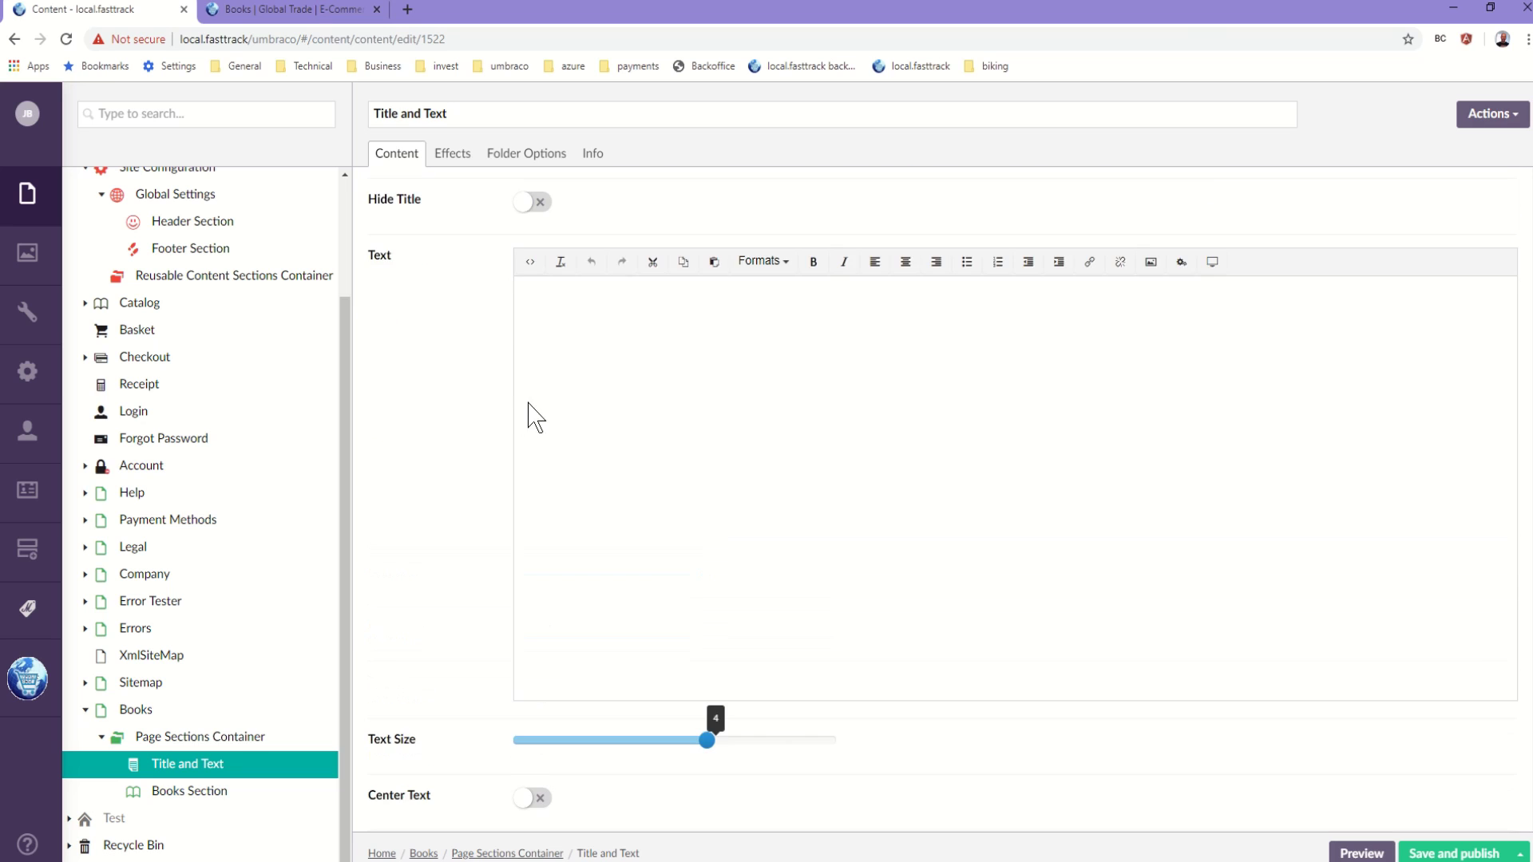
{"action": "scroll", "coordinate": [435, 635], "scroll_direction": "down", "scroll_amount": 2}
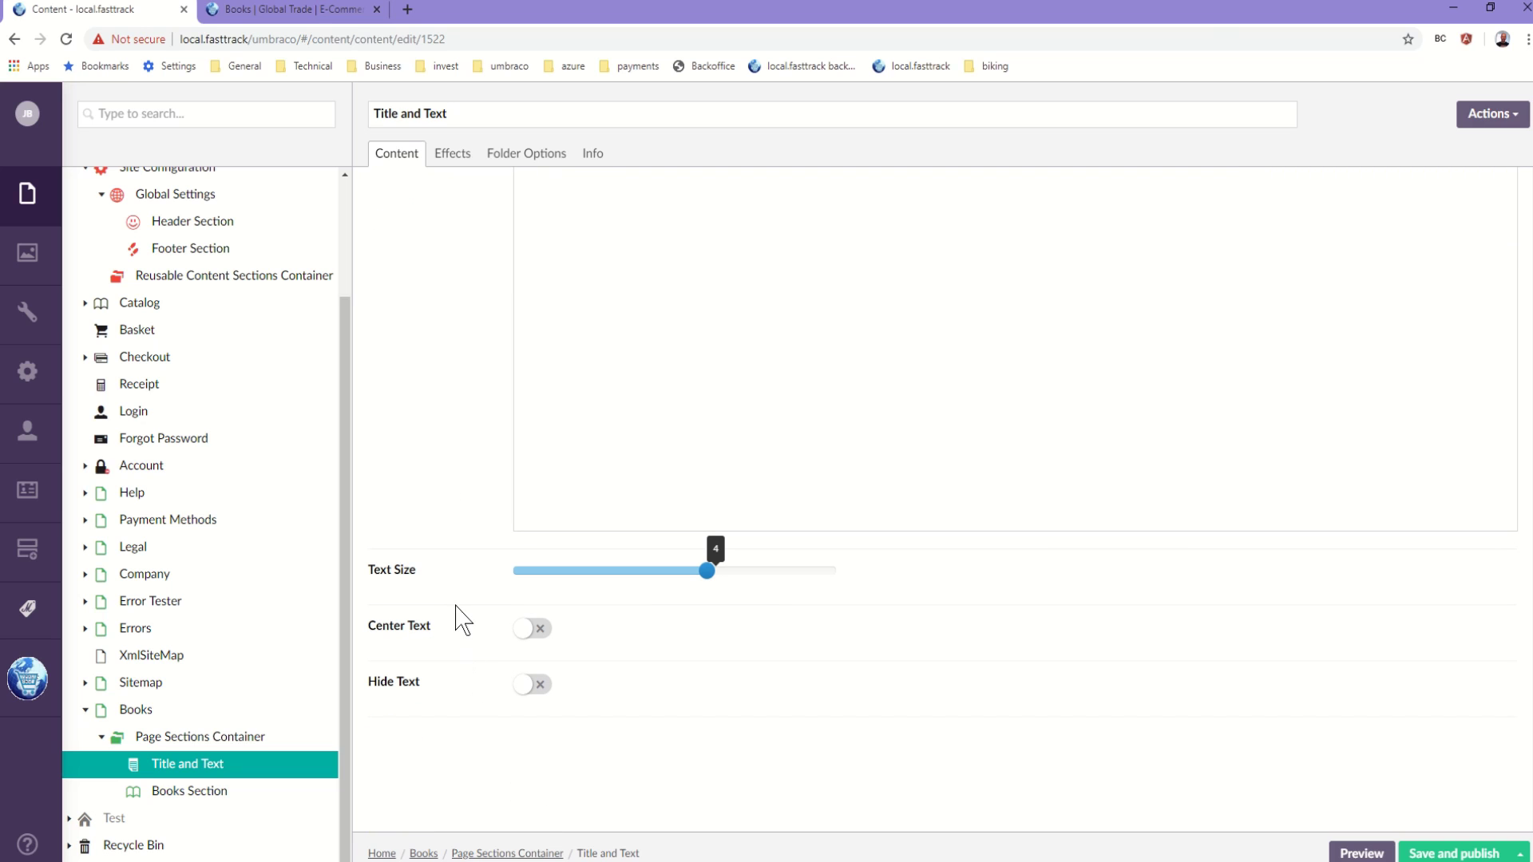
{"action": "scroll", "coordinate": [463, 621], "scroll_direction": "up", "scroll_amount": 5}
{"action": "scroll", "coordinate": [459, 618], "scroll_direction": "down", "scroll_amount": 2}
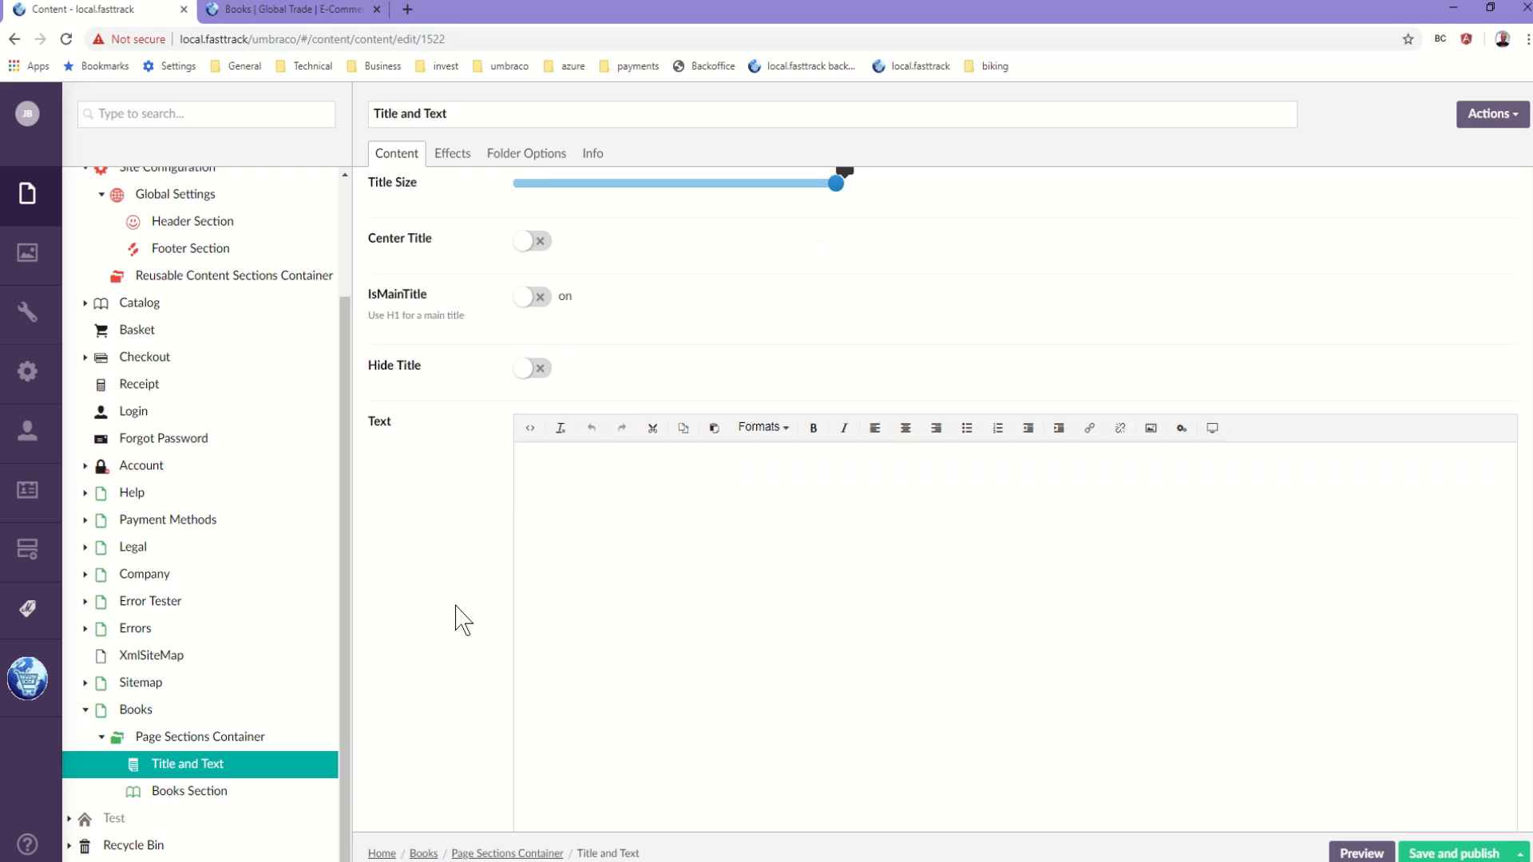
{"action": "scroll", "coordinate": [459, 618], "scroll_direction": "up", "scroll_amount": 2}
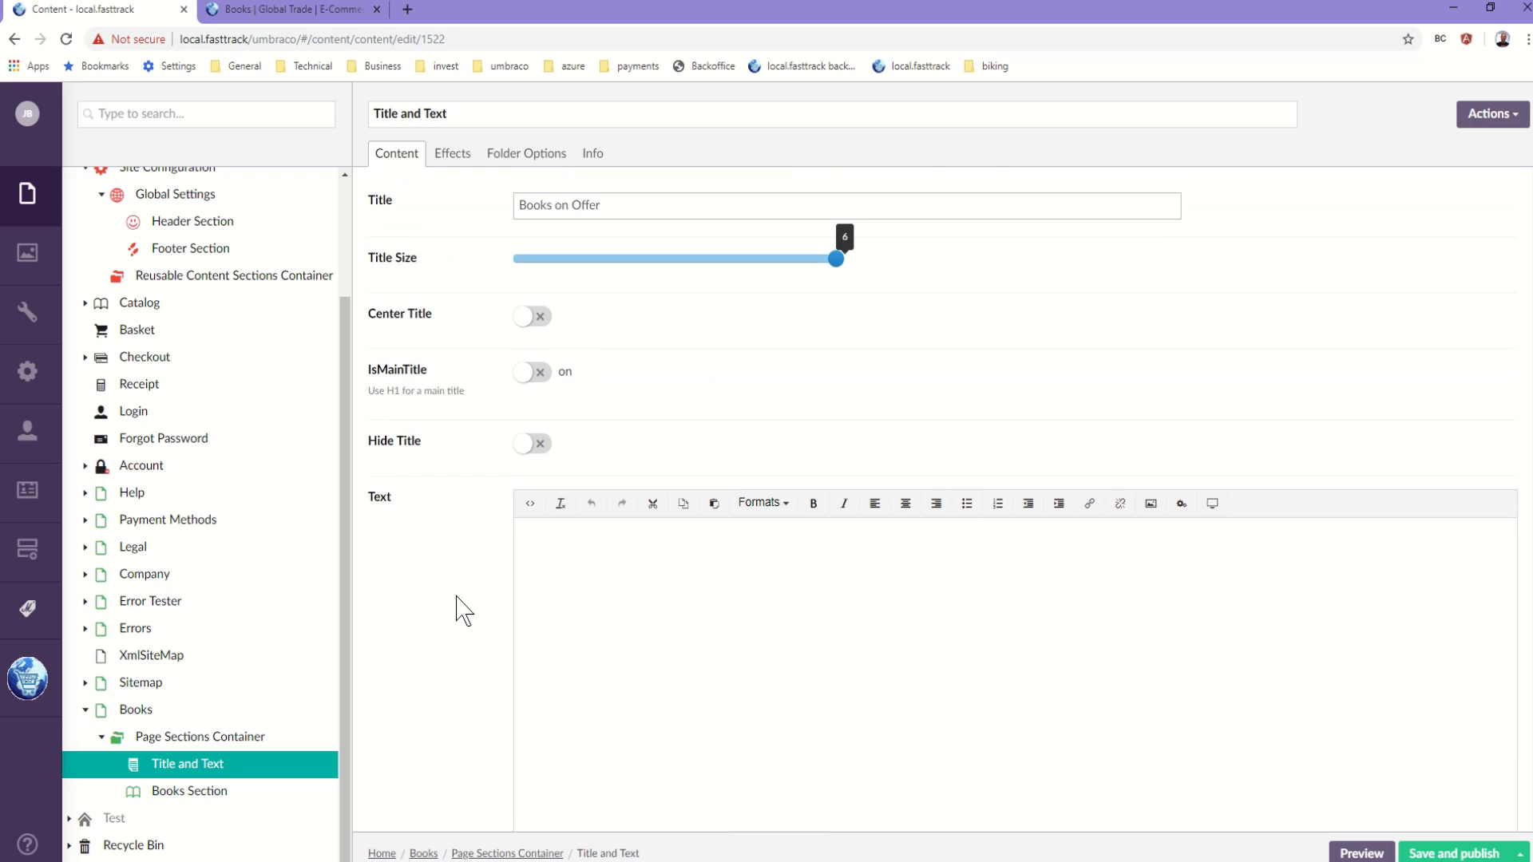
Step: Review the Title and Text section's animation effects, including the direction options, and return to its content settings
{"action": "left_click", "coordinate": [449, 157]}
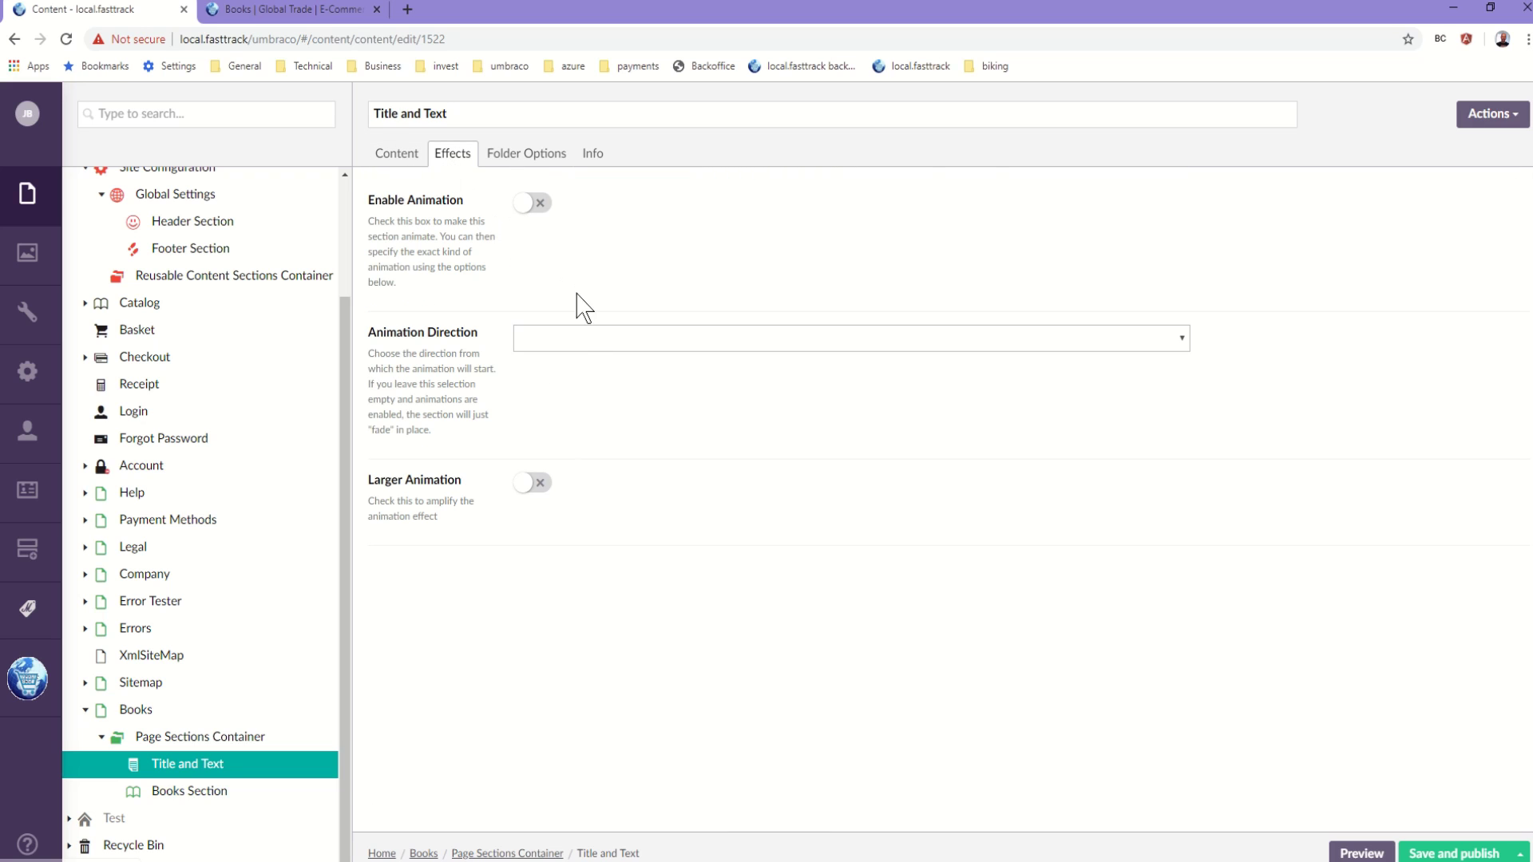
{"action": "left_click", "coordinate": [590, 342]}
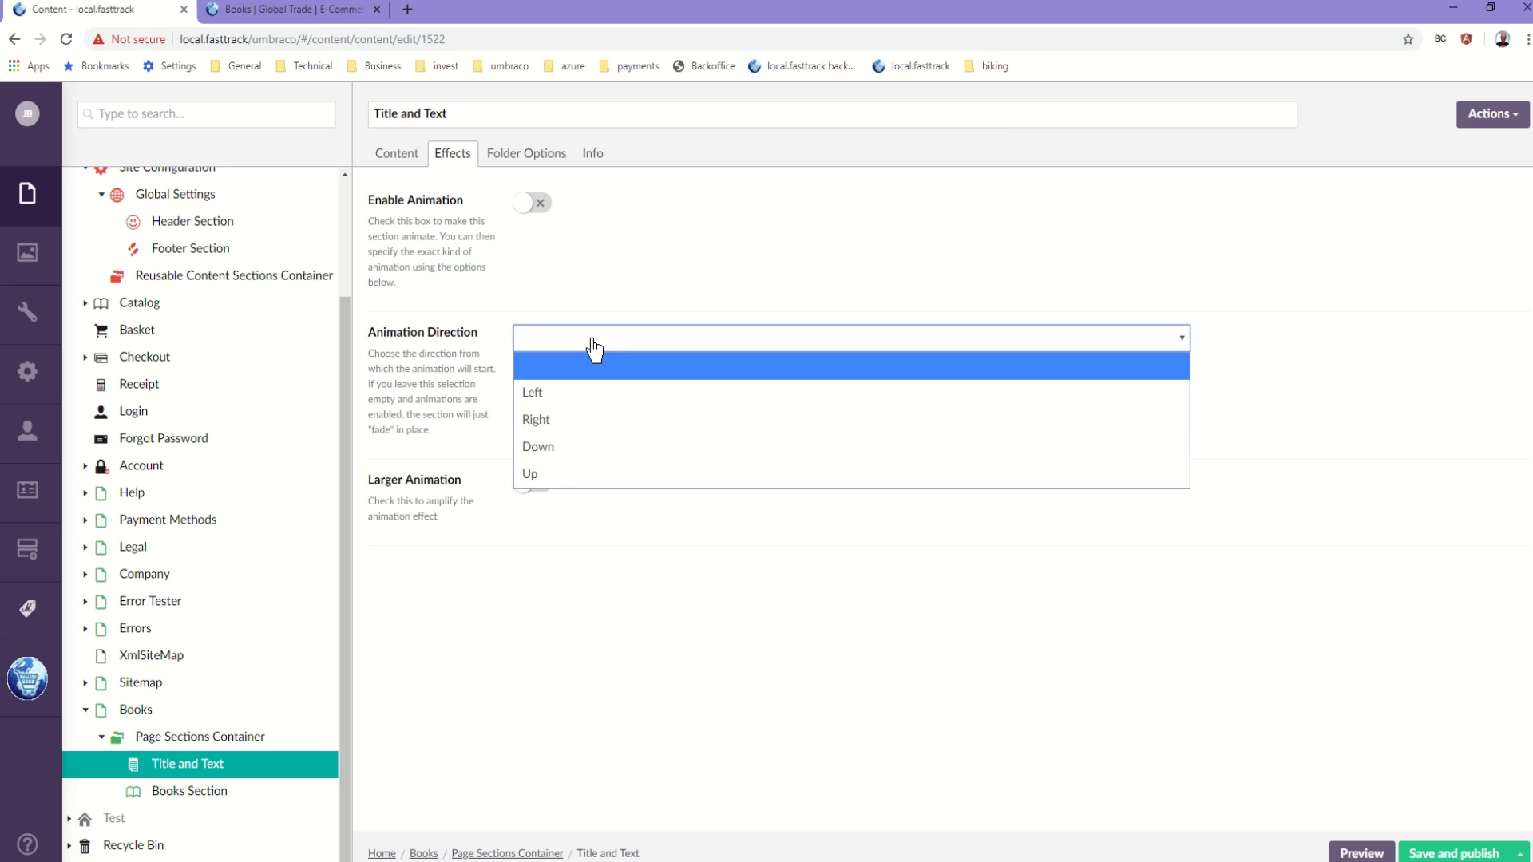
{"action": "left_click", "coordinate": [582, 268]}
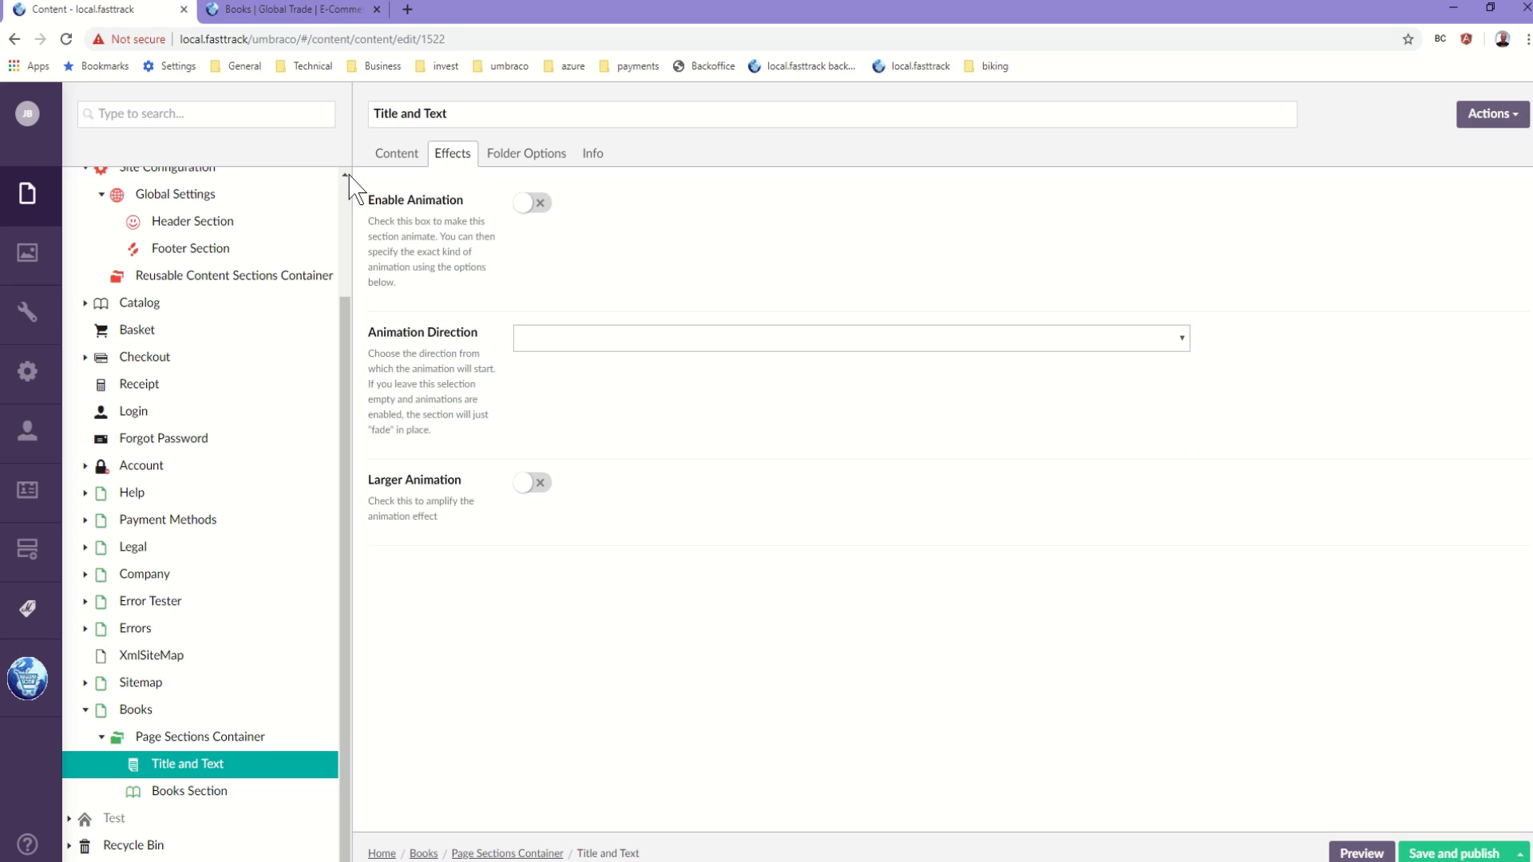
{"action": "left_click", "coordinate": [400, 157]}
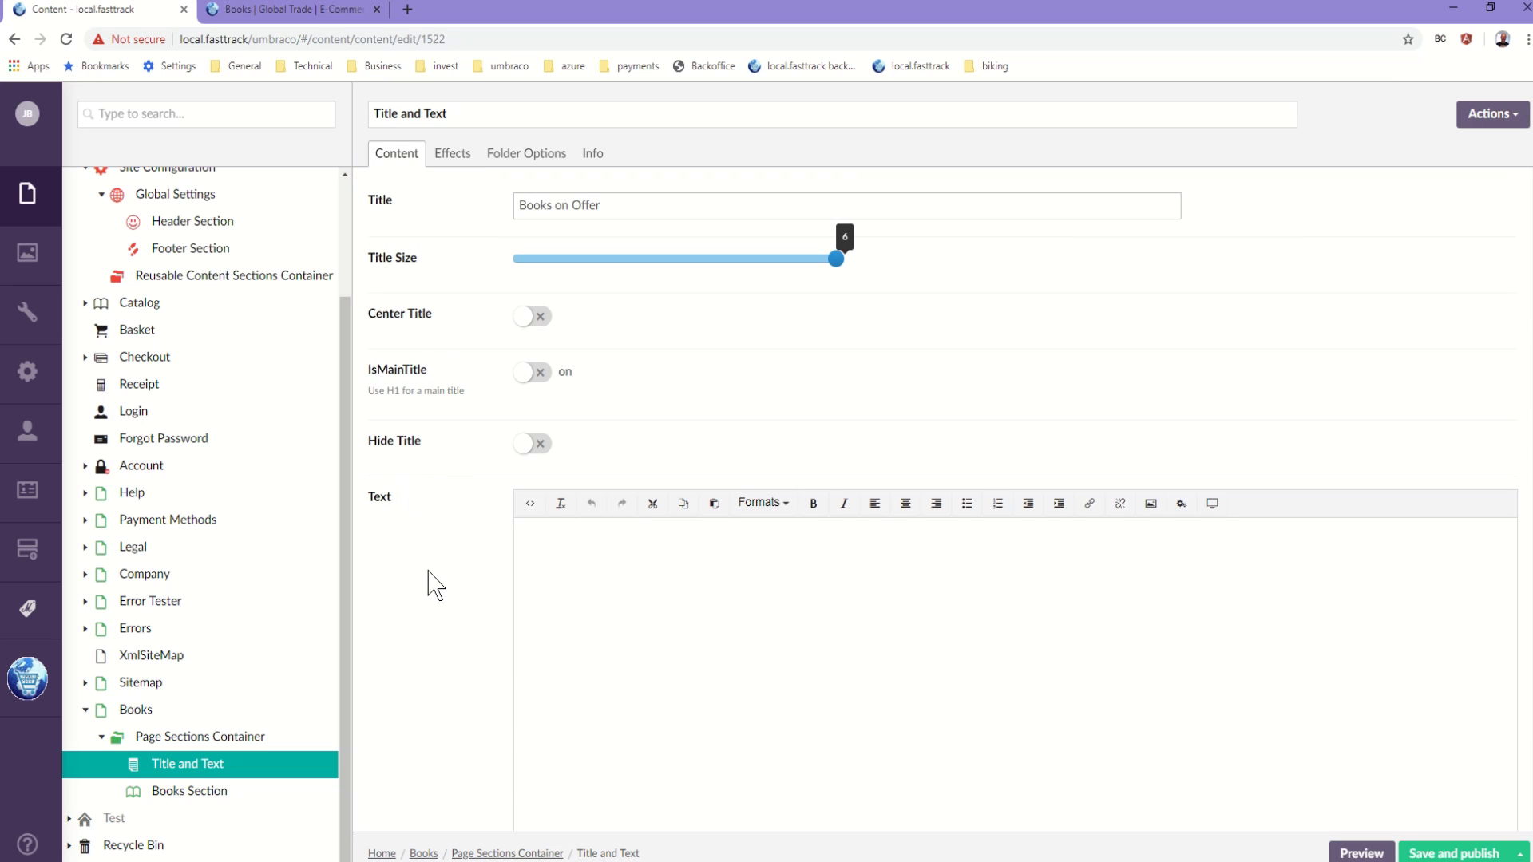
{"action": "scroll", "coordinate": [431, 583], "scroll_direction": "down", "scroll_amount": 4}
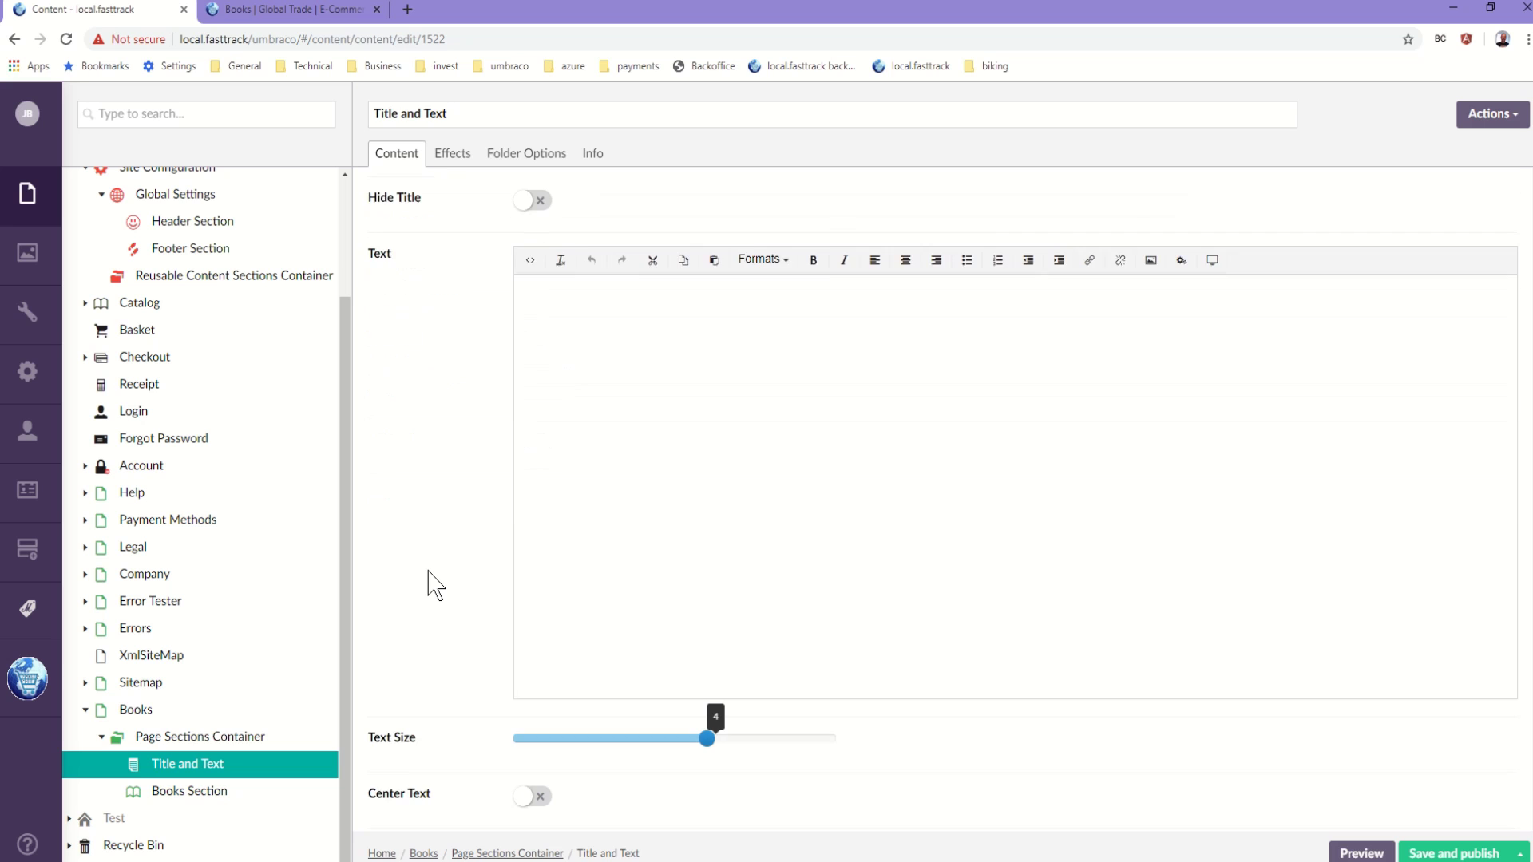
{"action": "scroll", "coordinate": [431, 582], "scroll_direction": "up", "scroll_amount": 4}
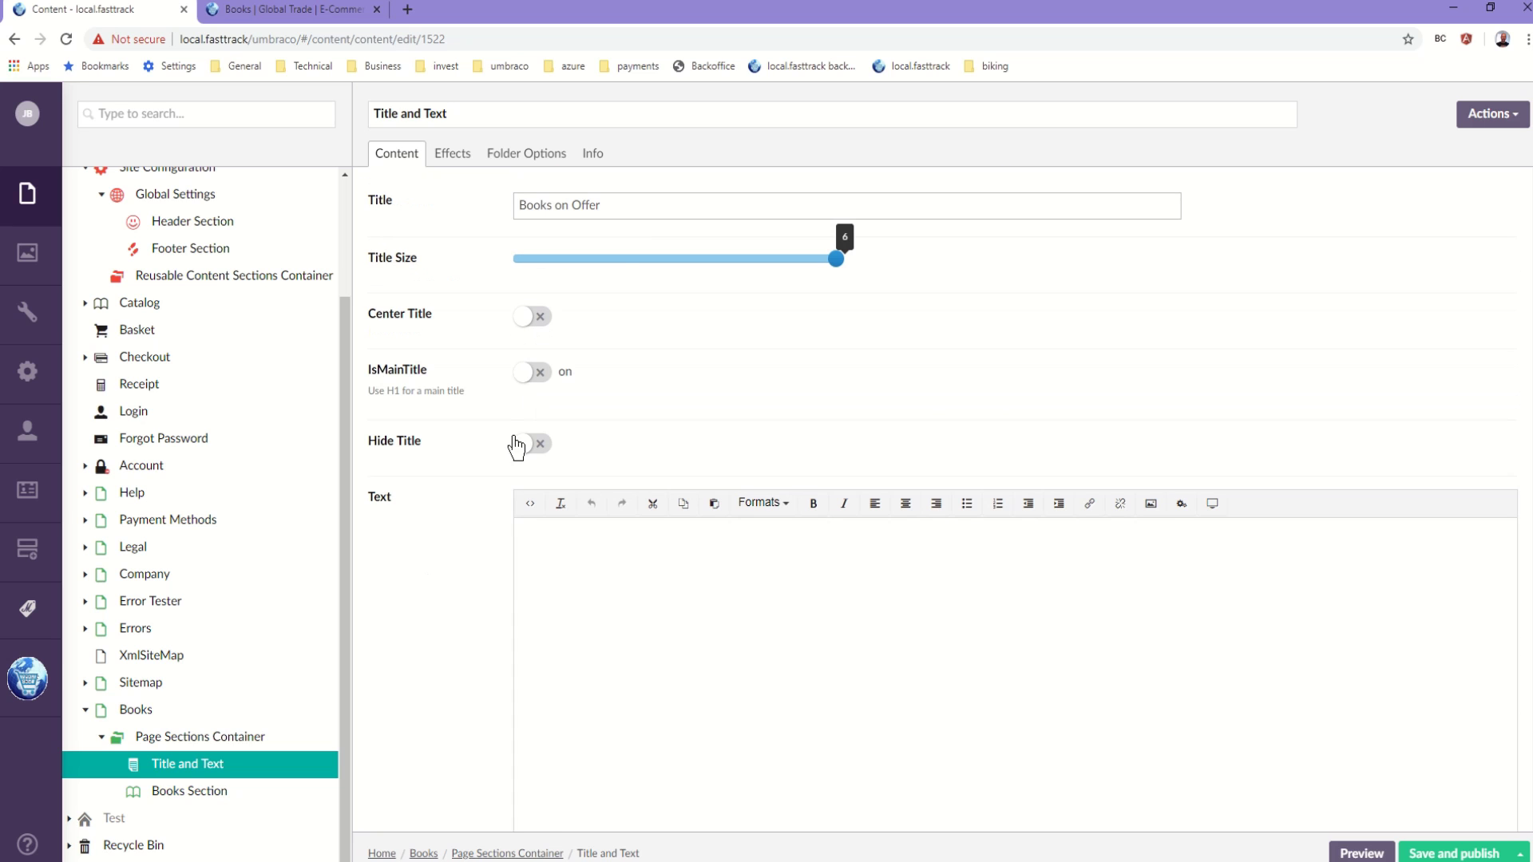
Step: Check the page title on the storefront's Books page and open the Books Section node's info in the back office
{"action": "left_click", "coordinate": [336, 10]}
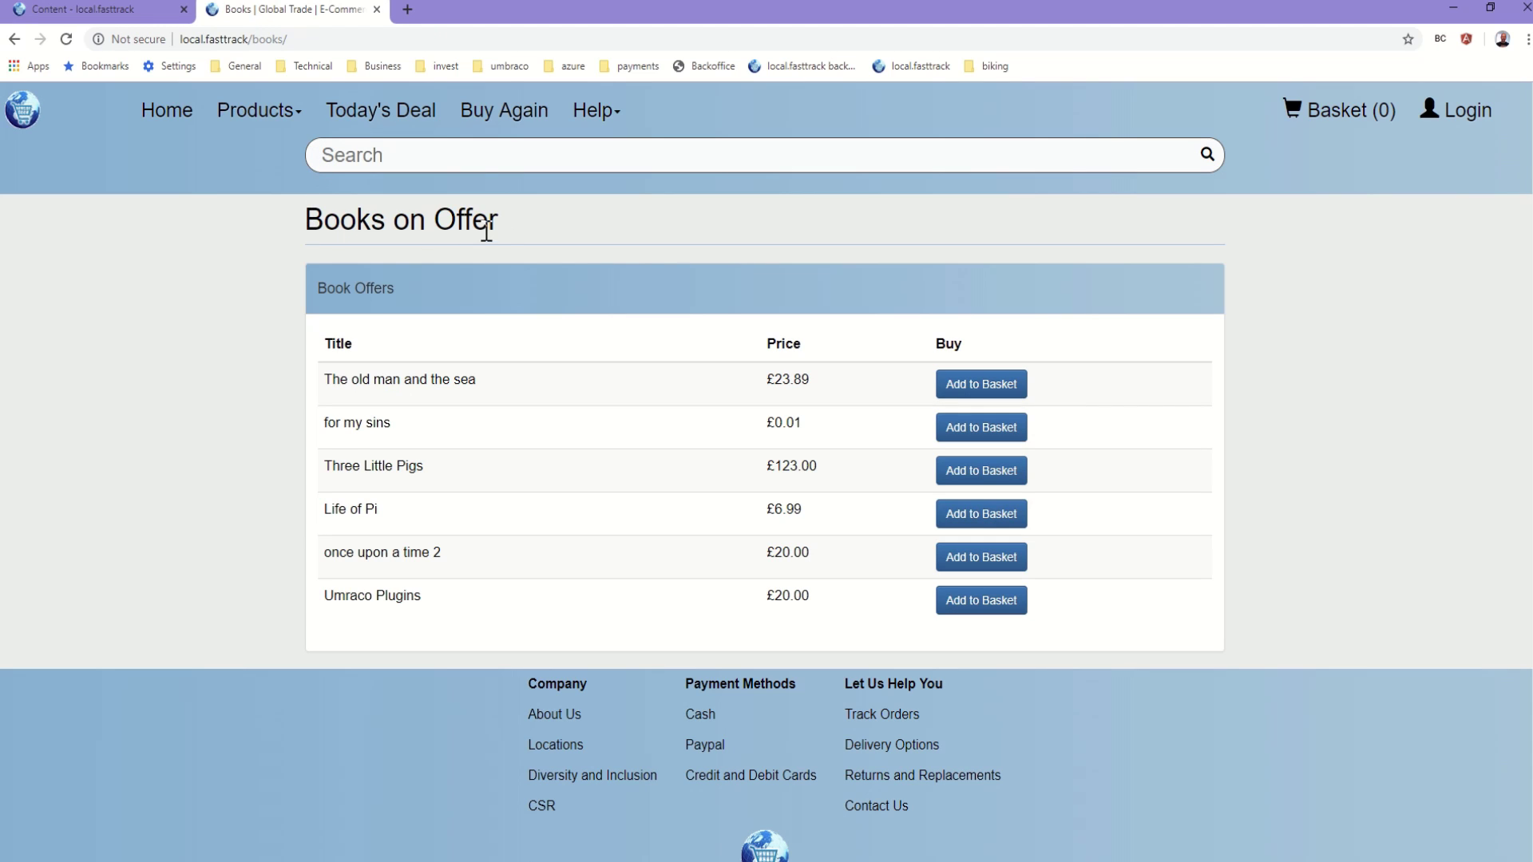
{"action": "left_click", "coordinate": [126, 16]}
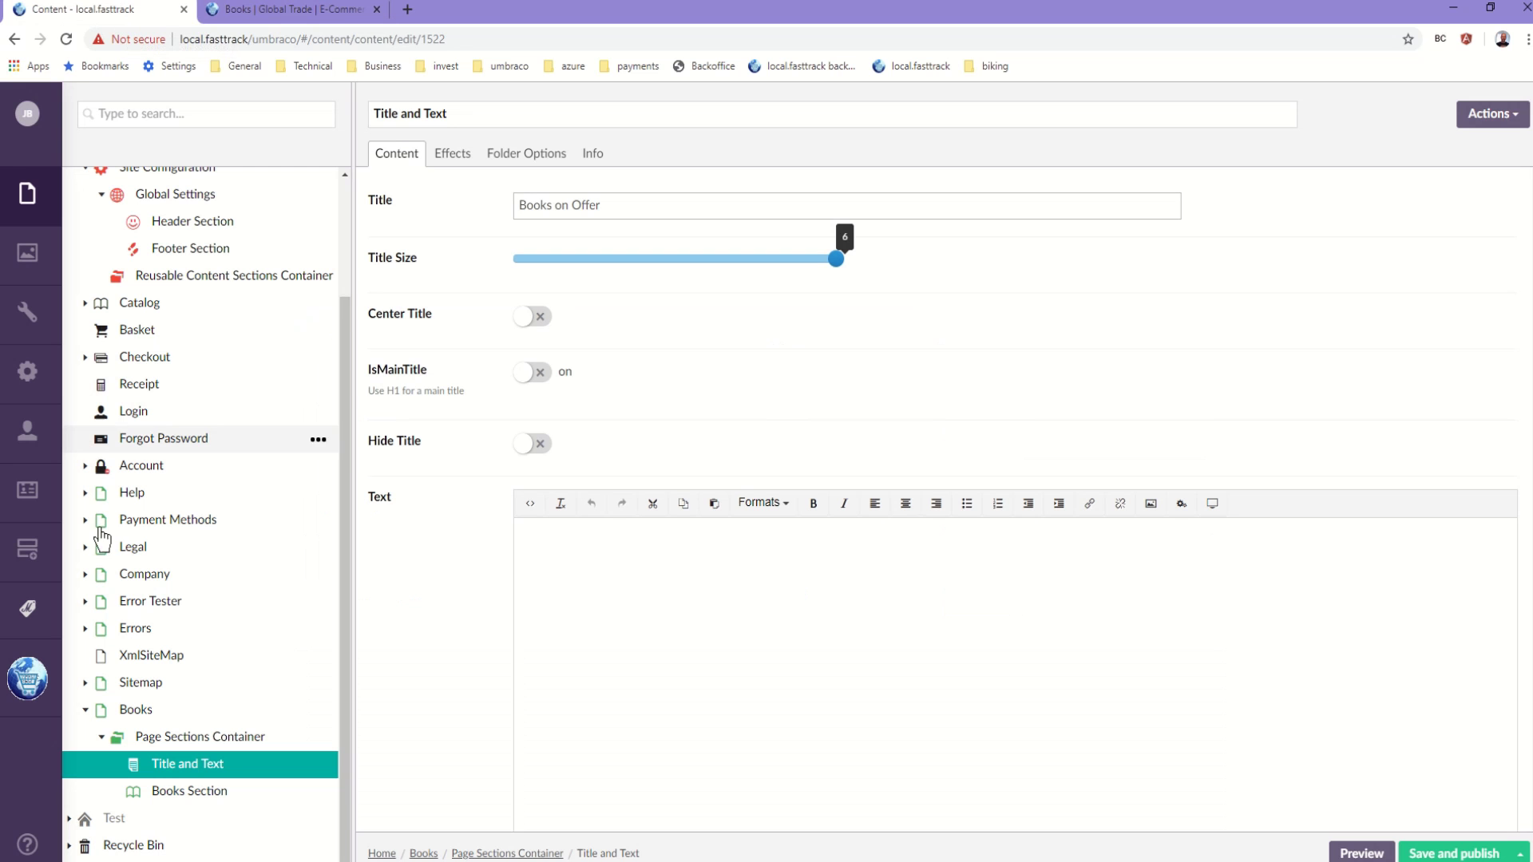
{"action": "left_click", "coordinate": [193, 793]}
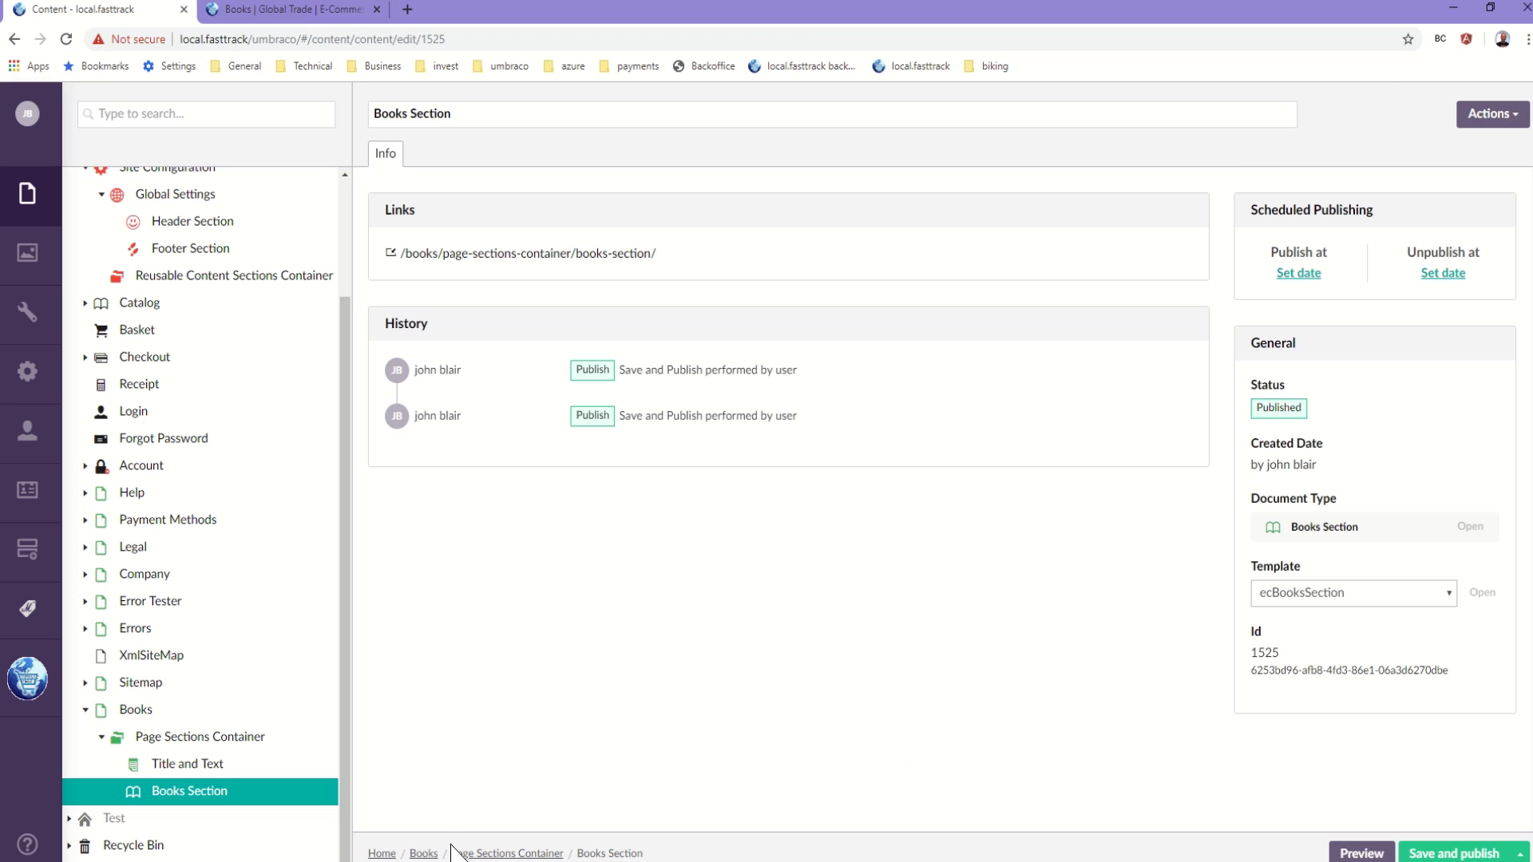
Step: Switch to Visual Studio and examine the inherited model and the RequiresCss and RequiresJs calls in ecBooksSection.cshtml
{"action": "key", "text": "alt+Tab"}
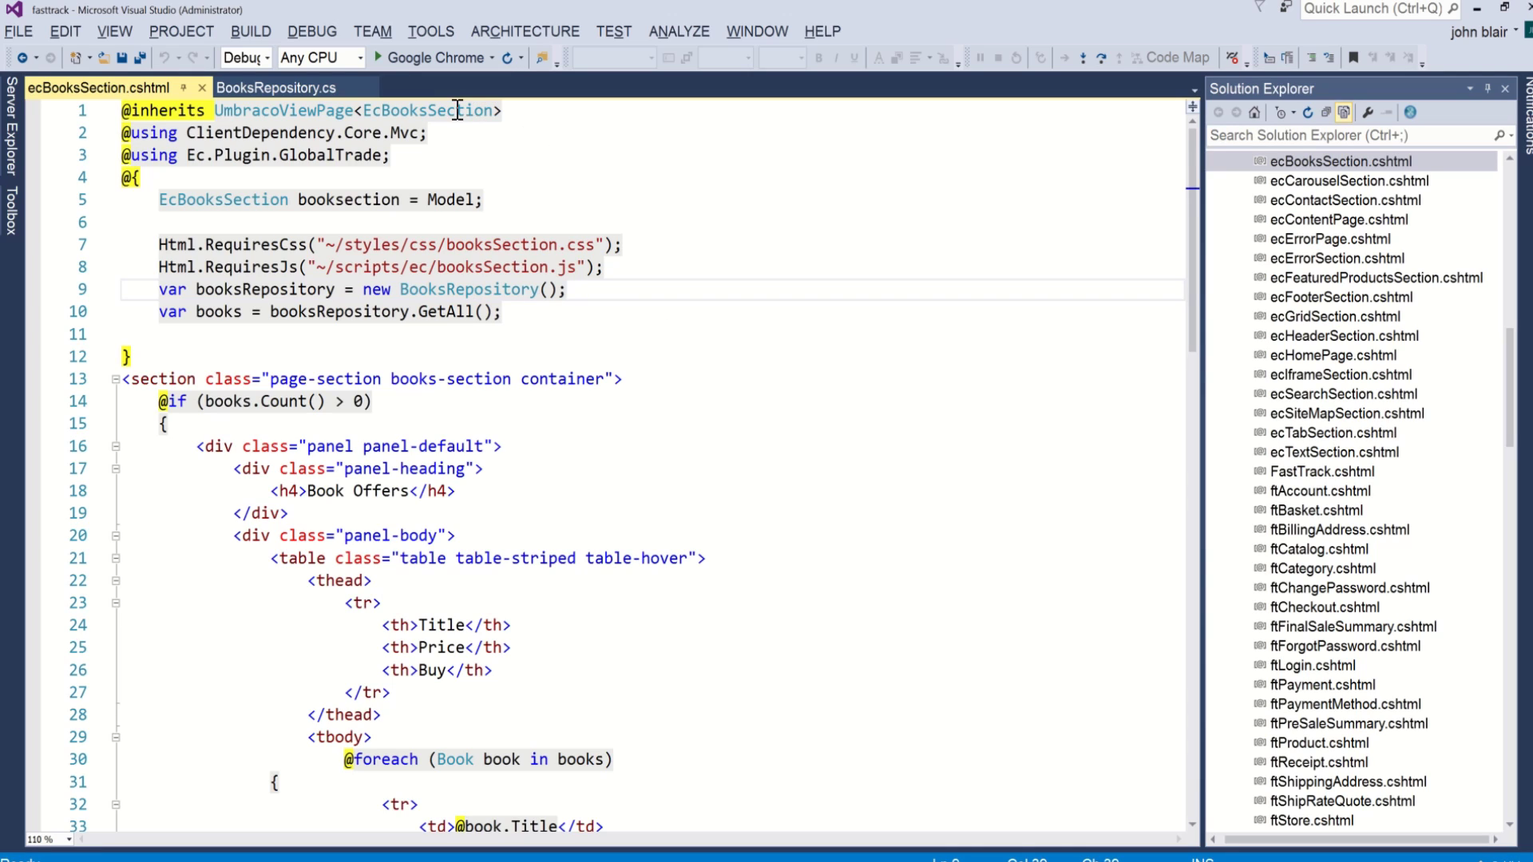
{"action": "mouse_move", "coordinate": [452, 110]}
{"action": "mouse_move", "coordinate": [291, 133]}
{"action": "mouse_move", "coordinate": [230, 250]}
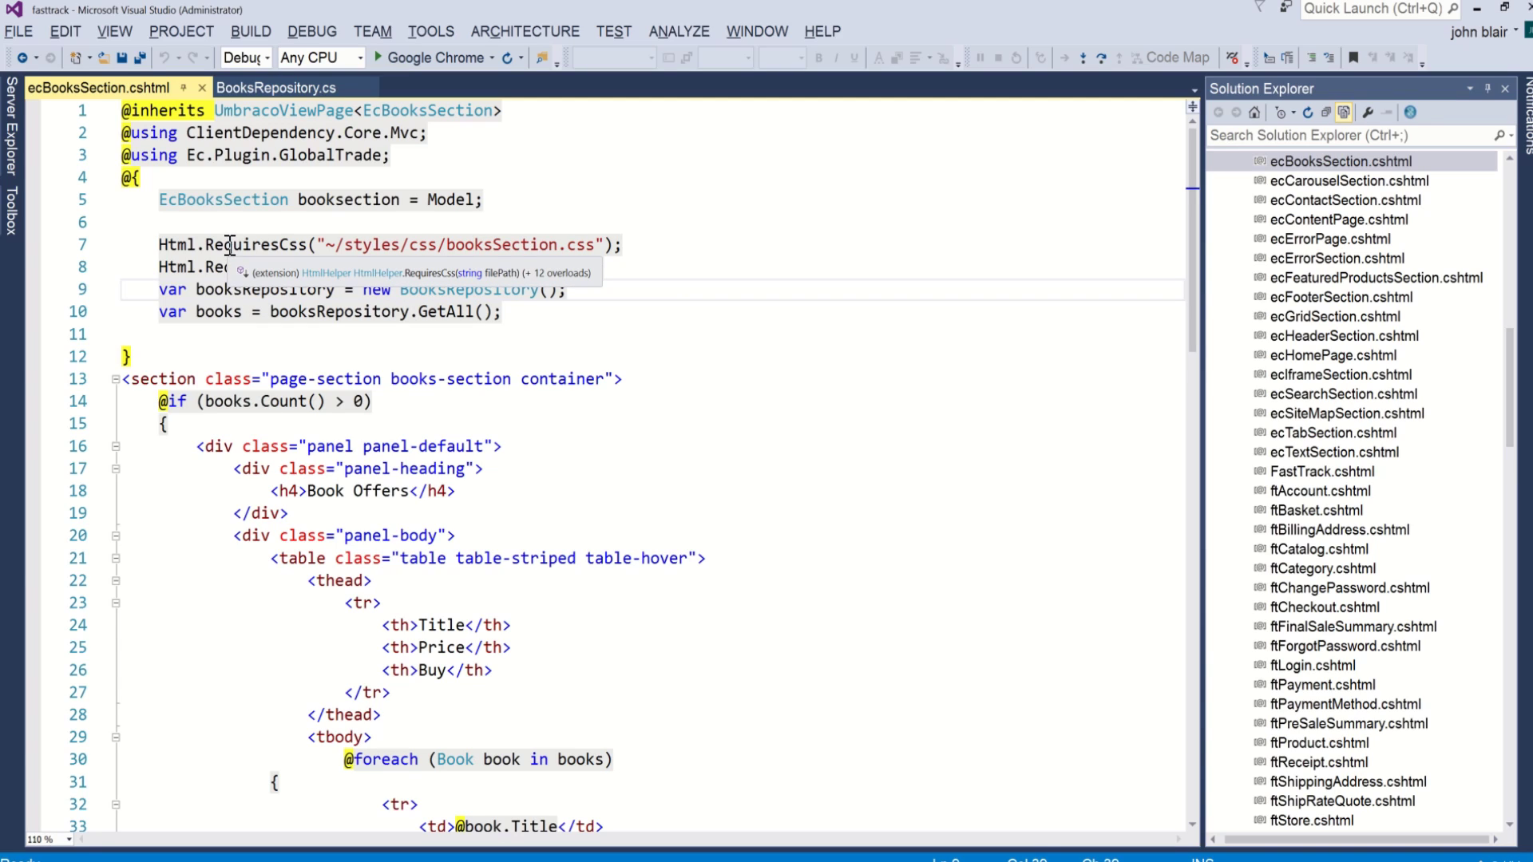
{"action": "left_click", "coordinate": [250, 245]}
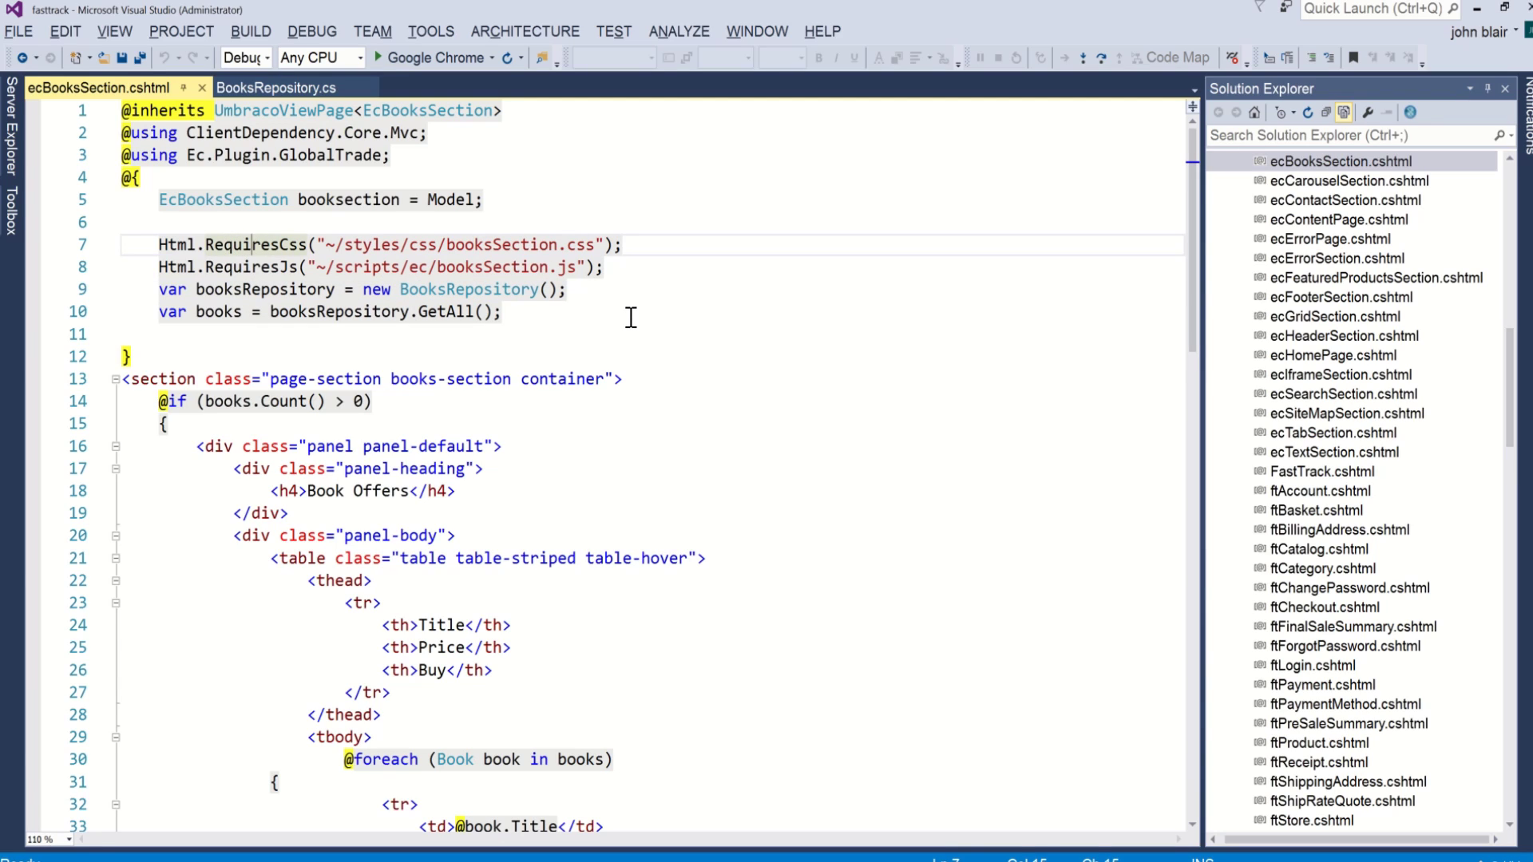
{"action": "mouse_move", "coordinate": [260, 273]}
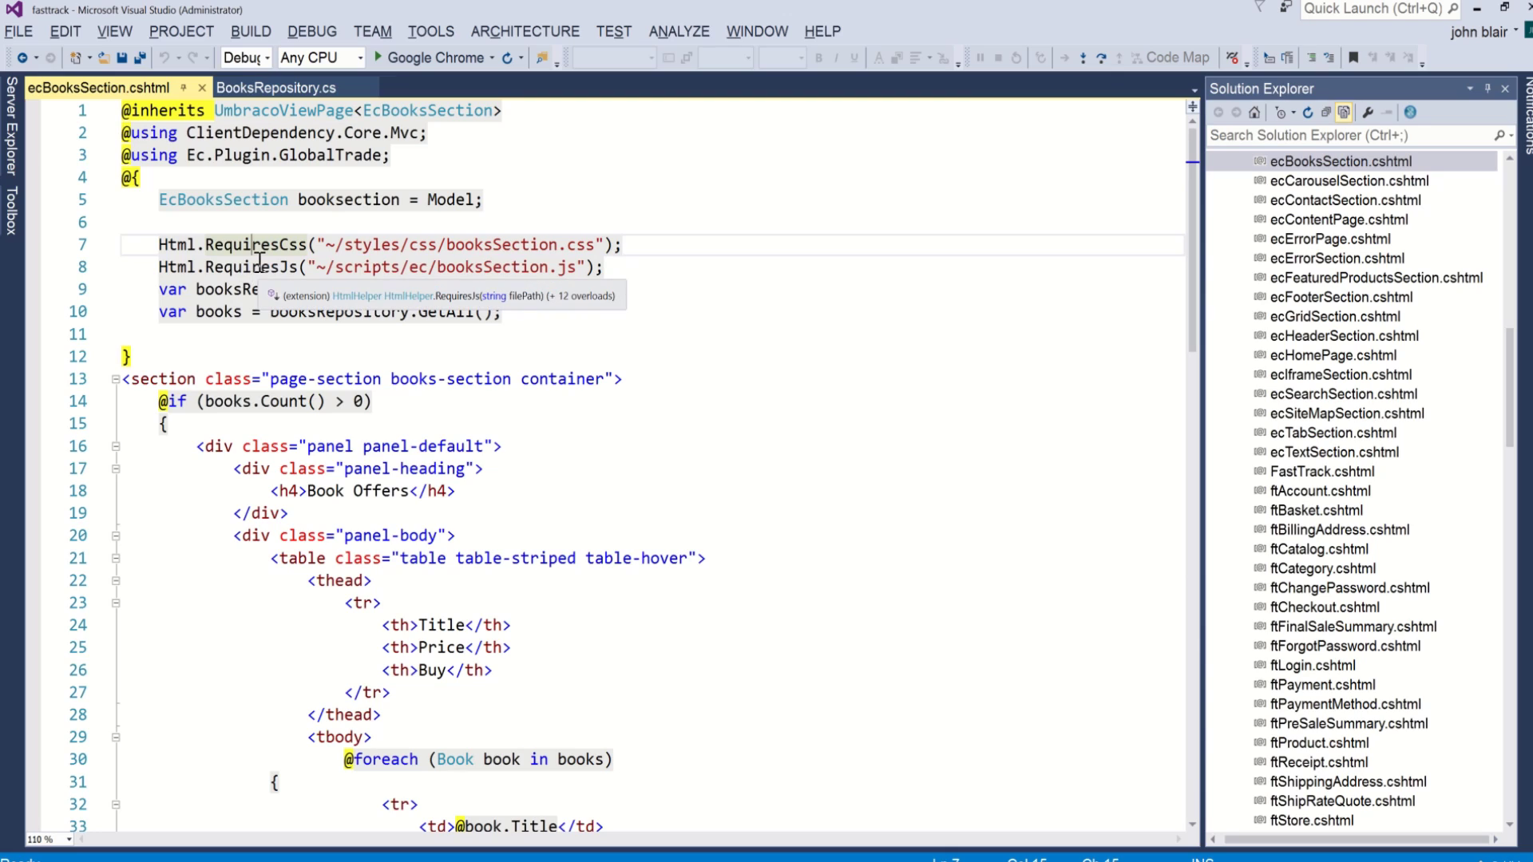
{"action": "mouse_move", "coordinate": [516, 244]}
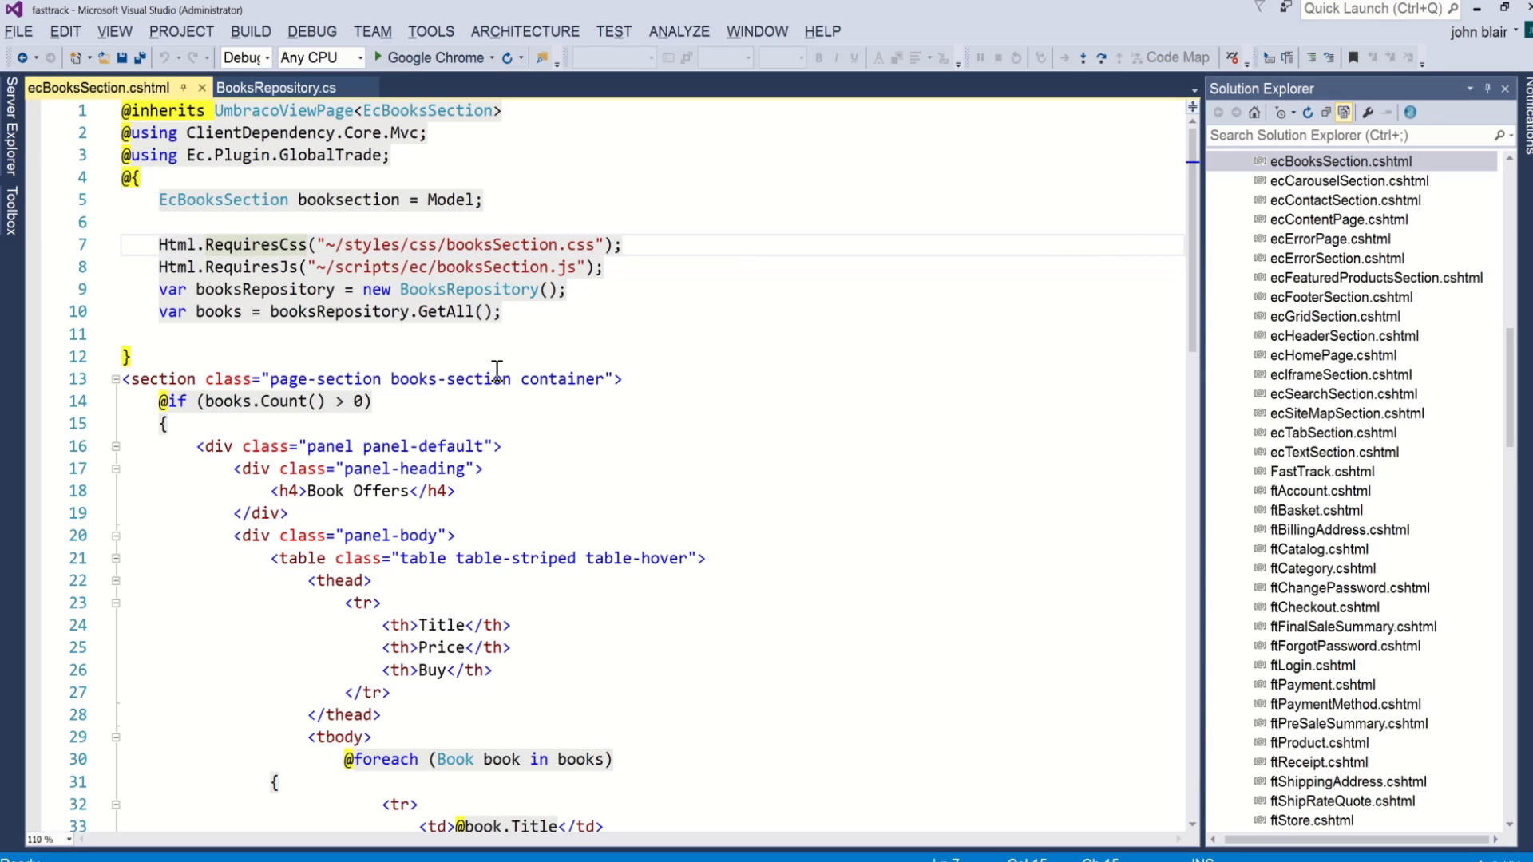
Step: Inspect the booksRepository variable, its BooksRepository constructor and the GetAll call in ecBooksSection.cshtml
{"action": "mouse_move", "coordinate": [488, 269]}
{"action": "double_click", "coordinate": [465, 291]}
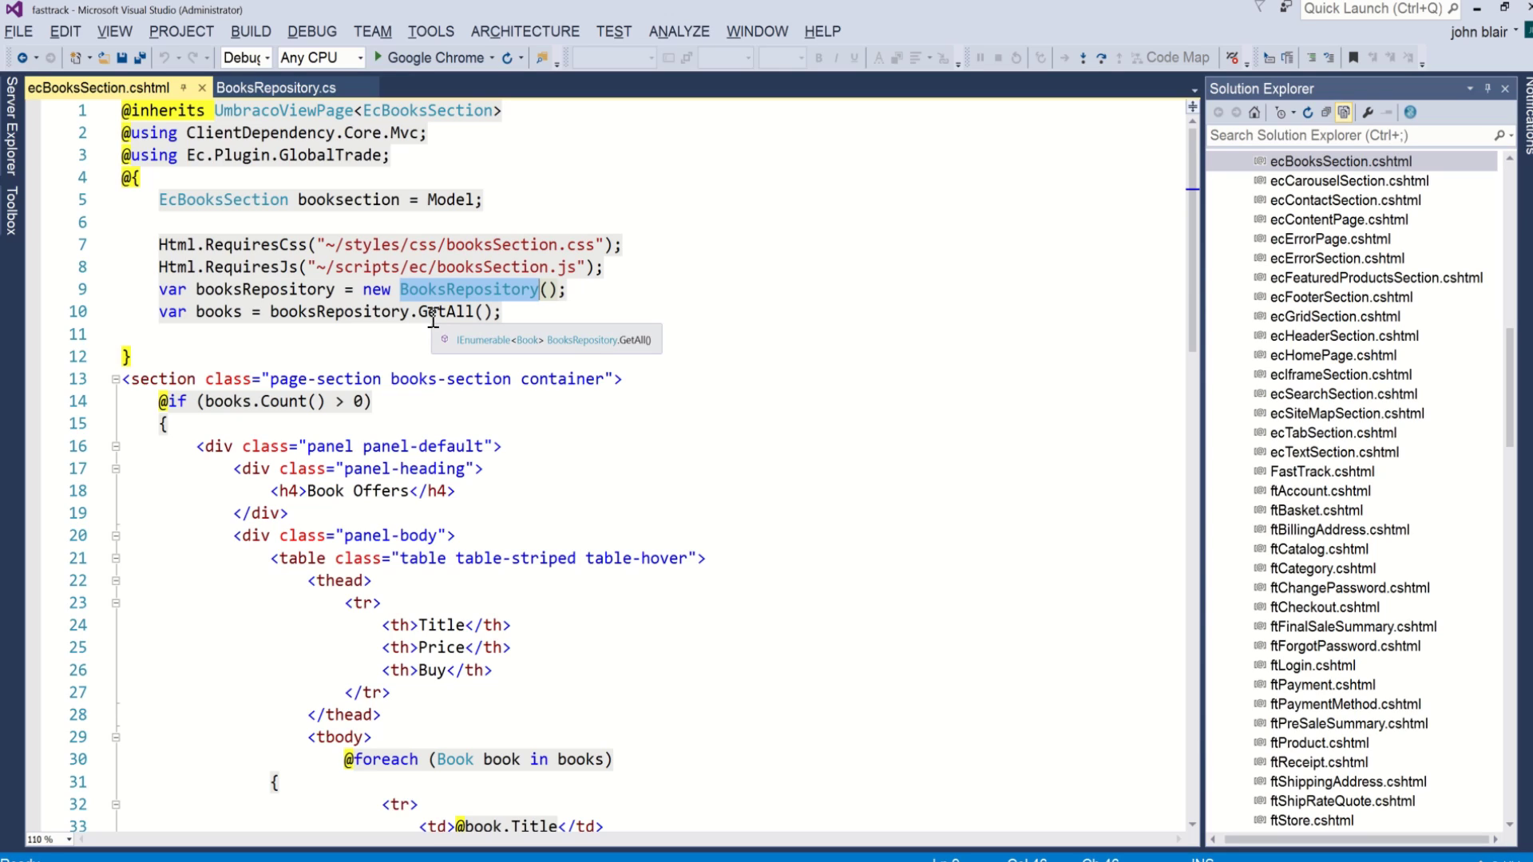
{"action": "left_click", "coordinate": [279, 285]}
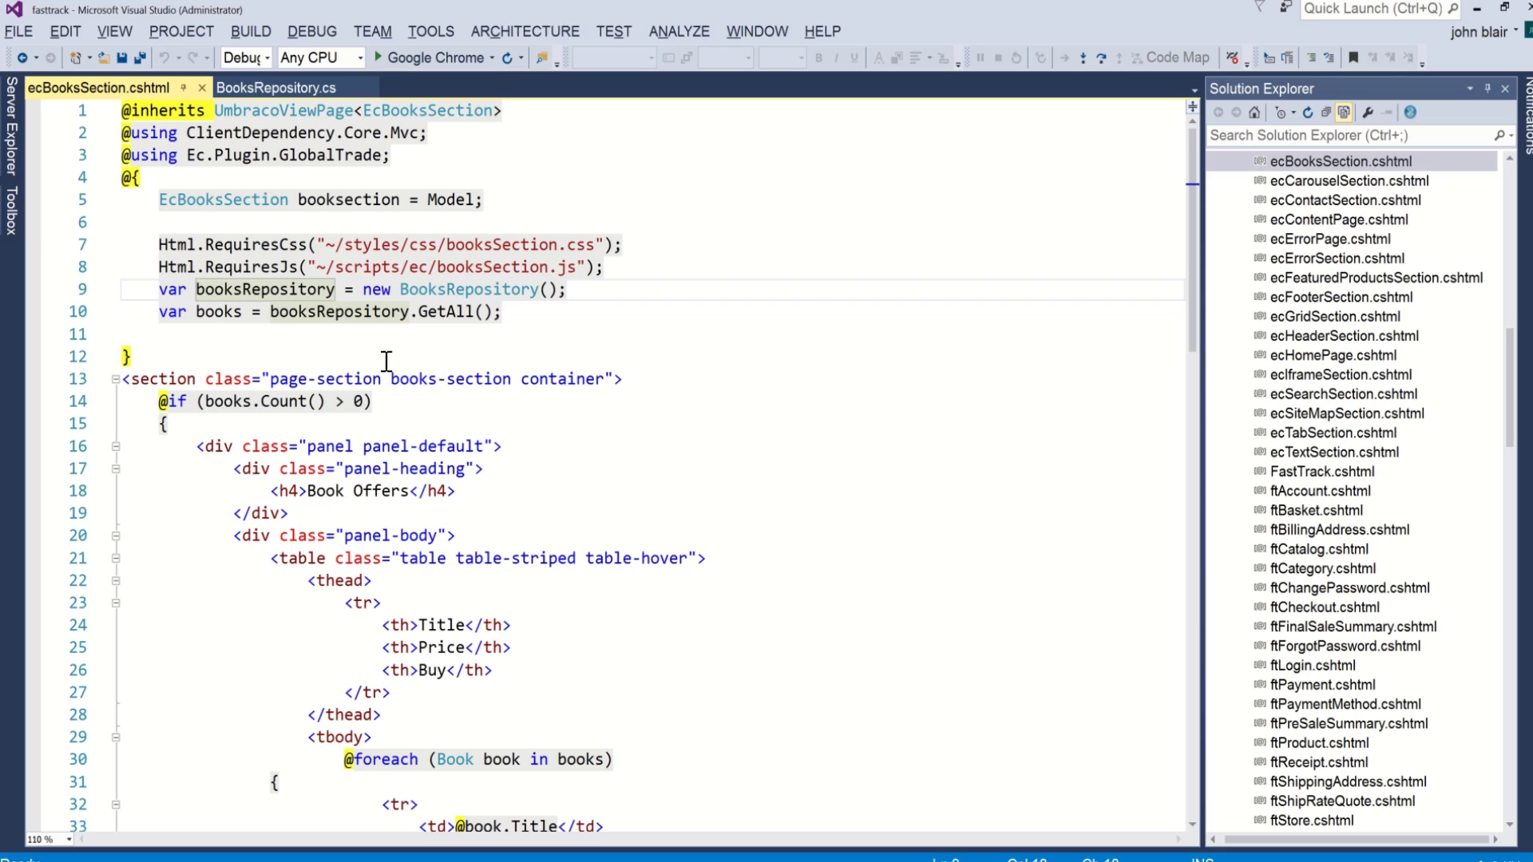
{"action": "mouse_move", "coordinate": [447, 315]}
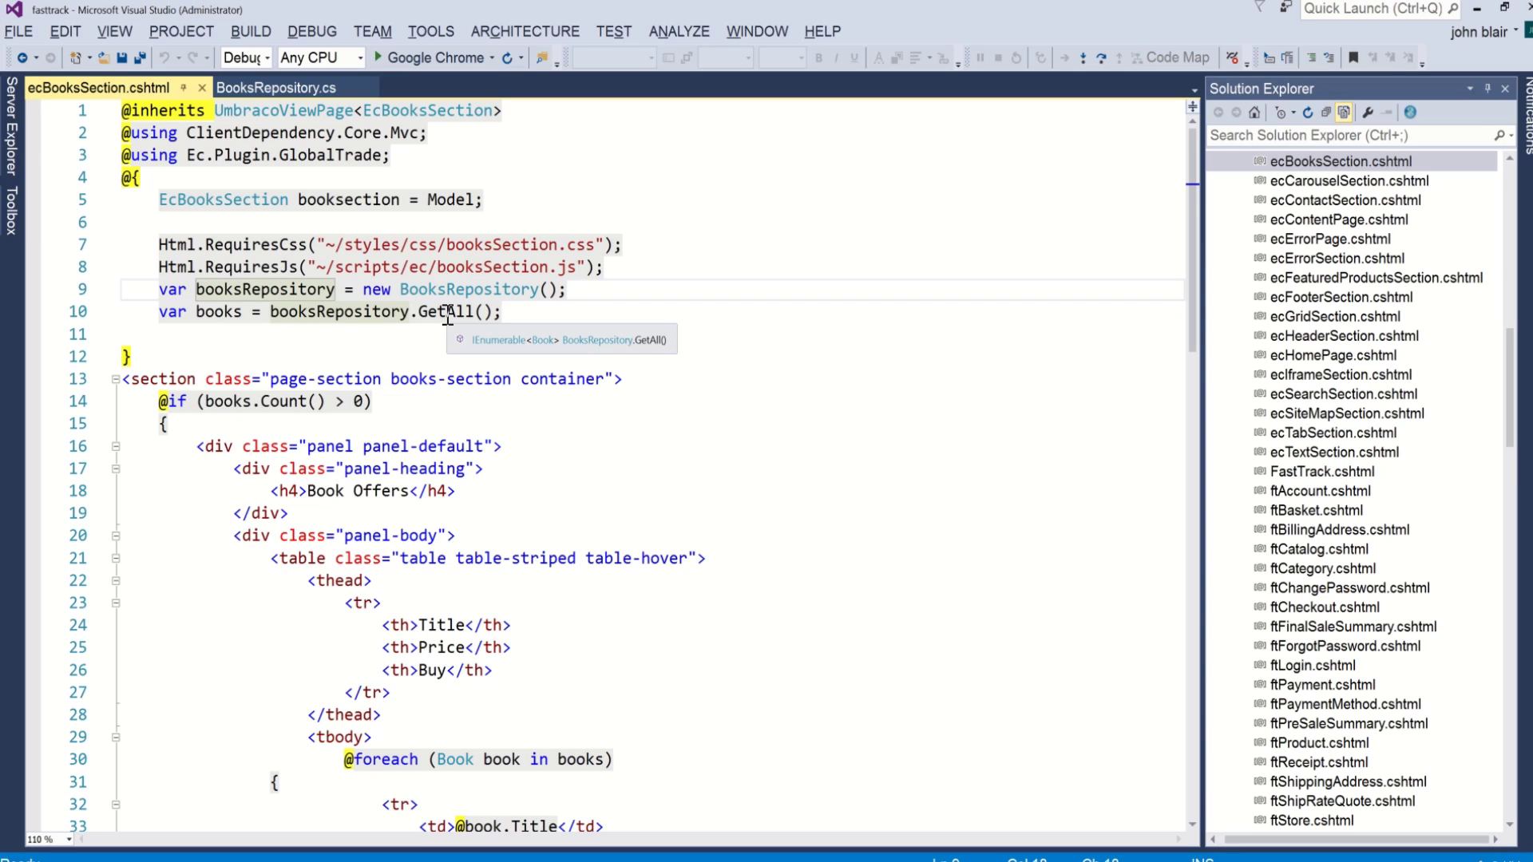